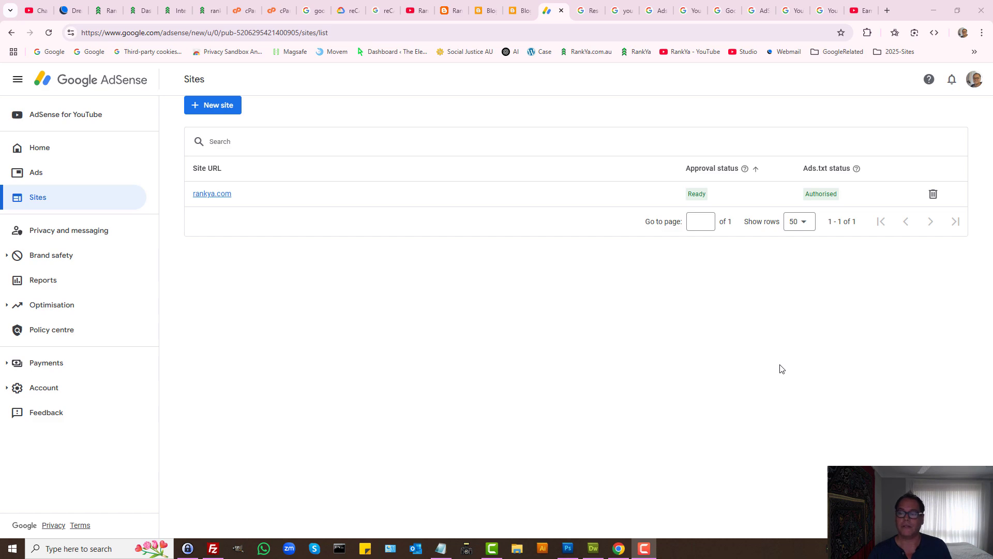
Minimise Chrome and create a new text document on the desktop named ads.txt.
{"action": "left_click", "coordinate": [492, 350]}
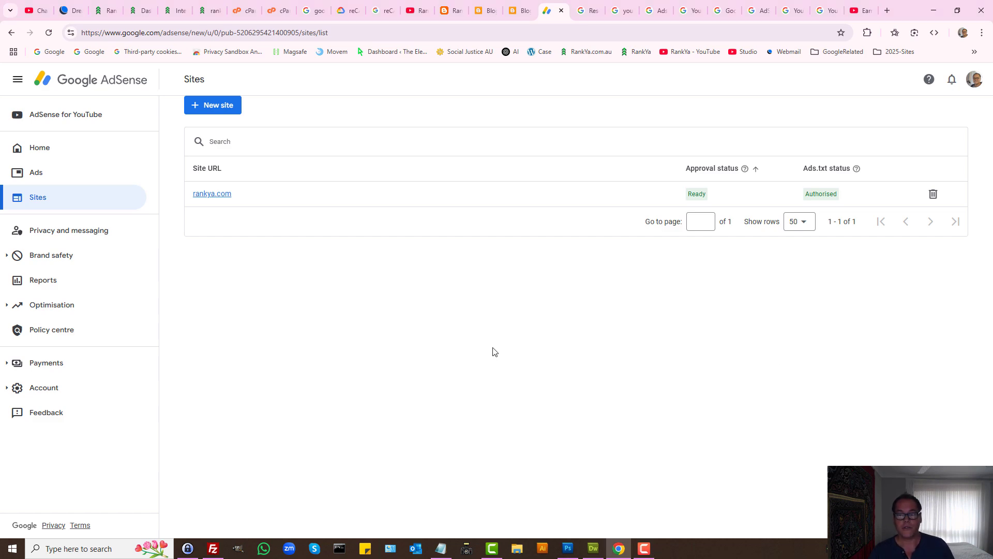
{"action": "left_click", "coordinate": [933, 13]}
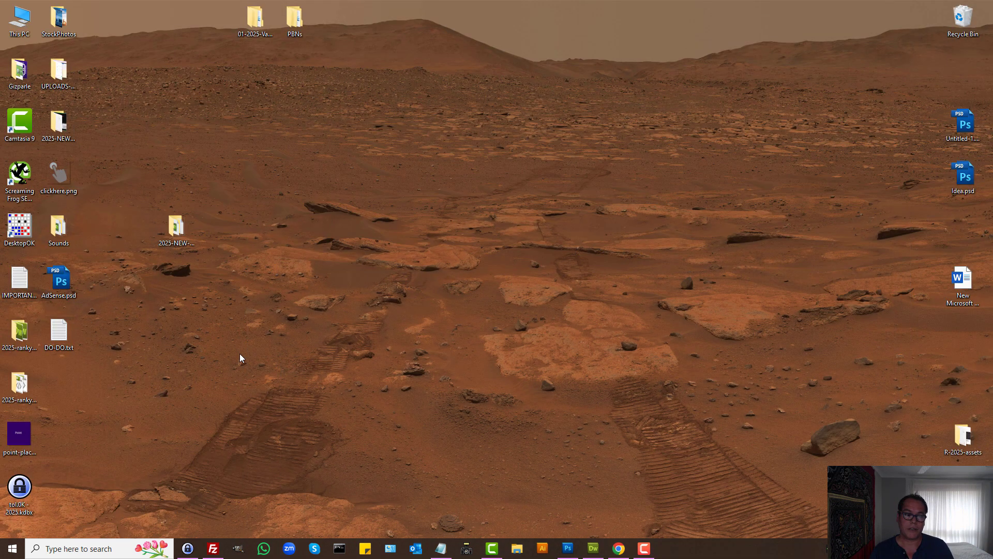
{"action": "right_click", "coordinate": [232, 335]}
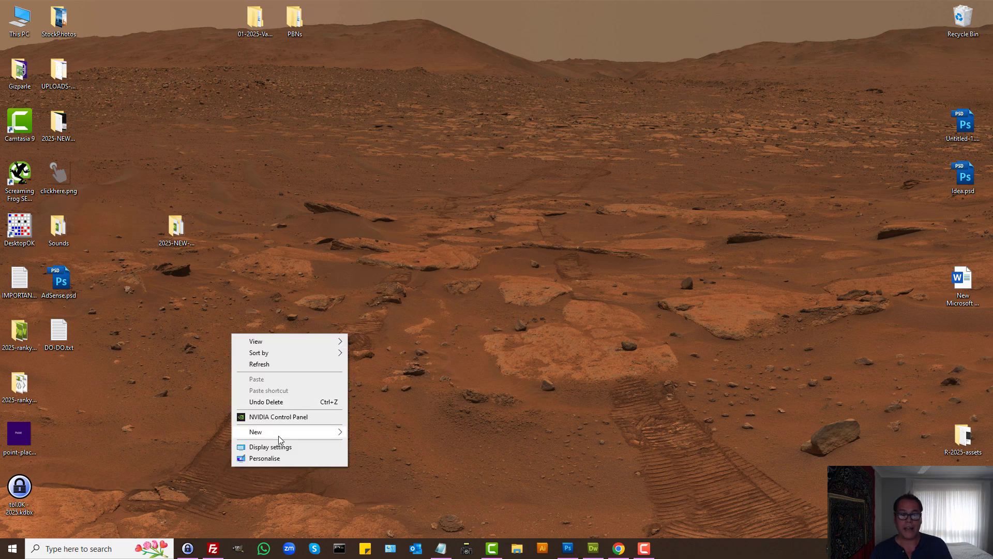
{"action": "mouse_move", "coordinate": [278, 436]}
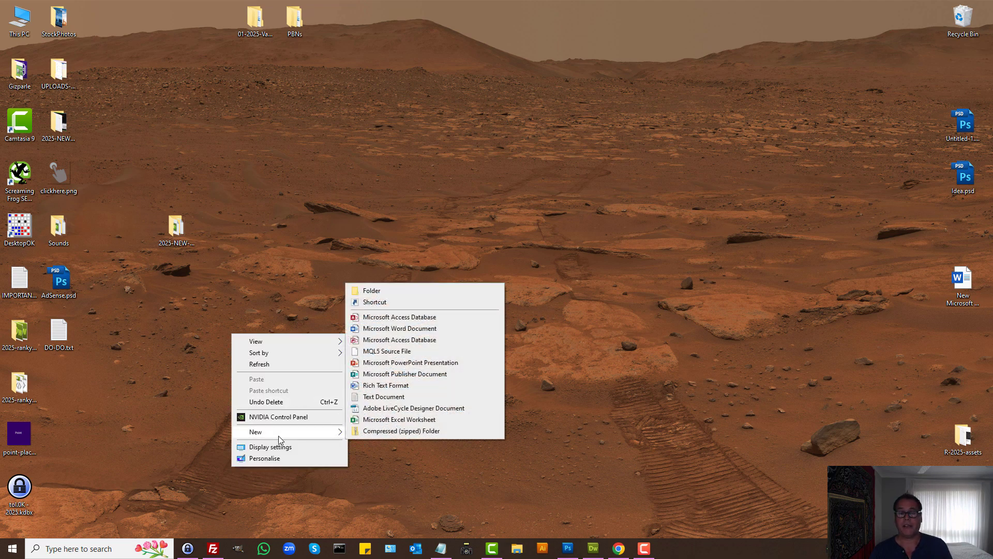
{"action": "left_click", "coordinate": [388, 399]}
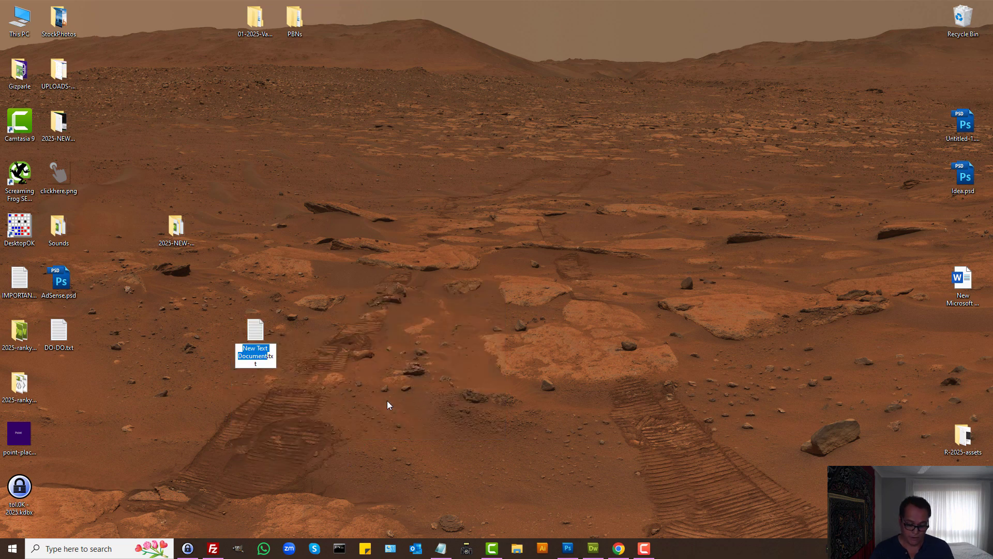
{"action": "type", "text": "ads"}
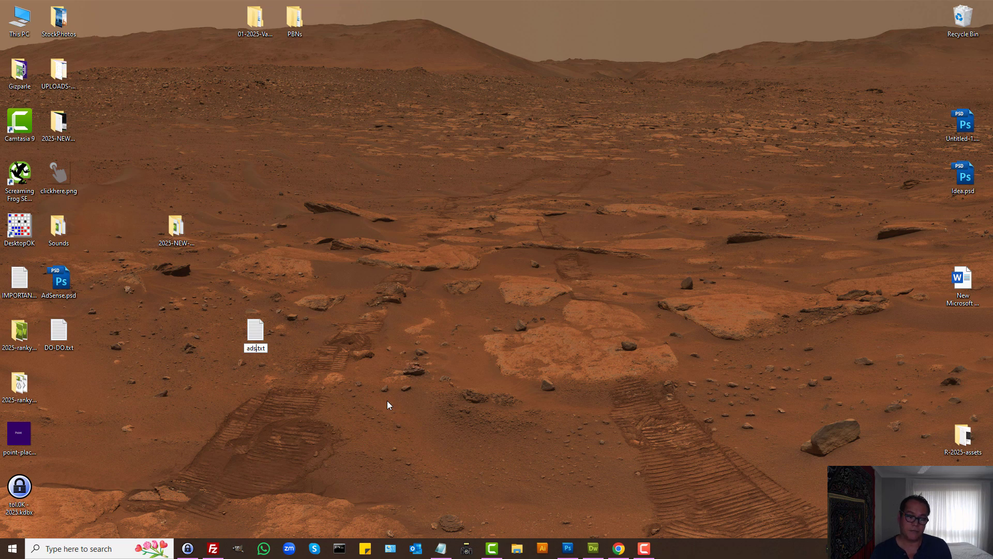
Open ads.txt and paste in the google.com AdSense publisher line marked DIRECT.
{"action": "key", "text": "Return"}
{"action": "key", "text": "Return"}
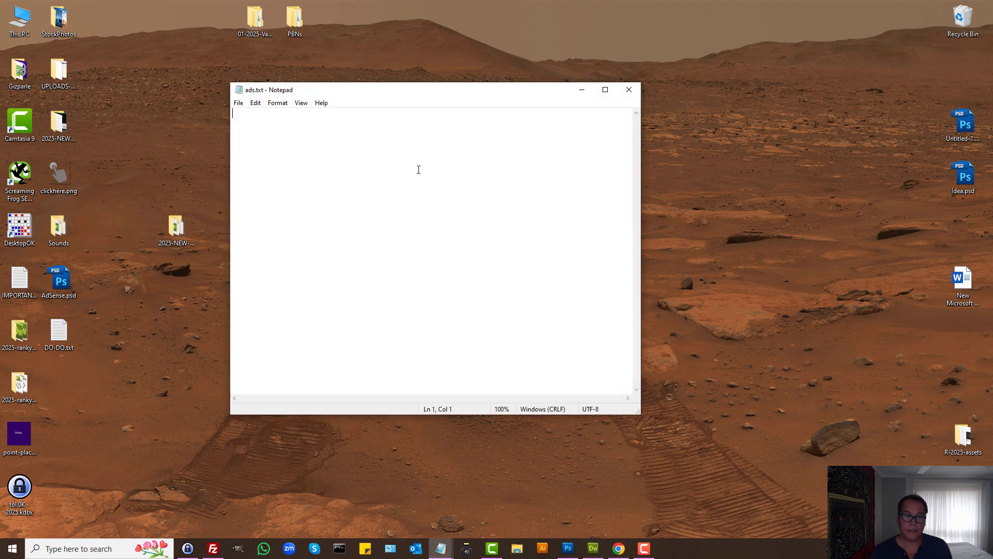
{"action": "key", "text": "ctrl+v"}
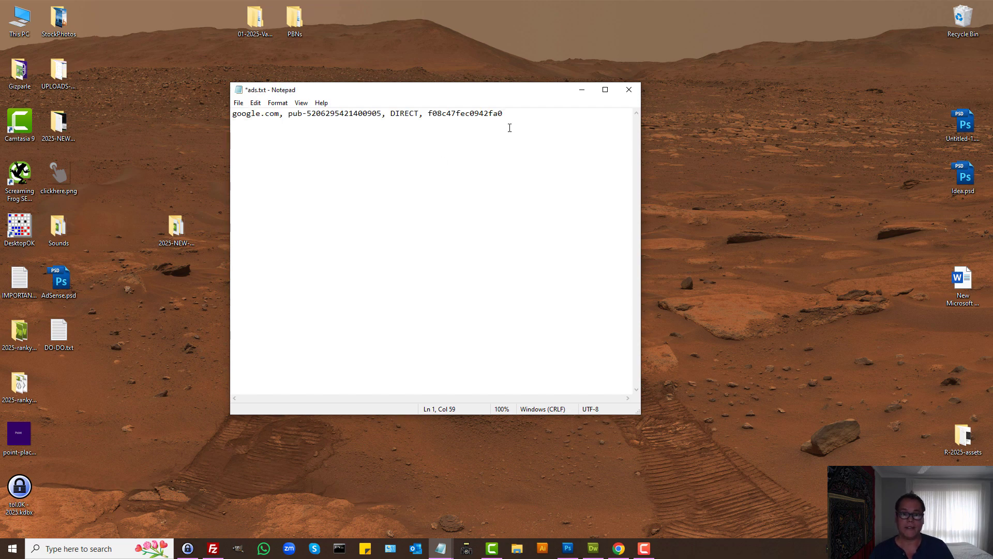
{"action": "left_click_drag", "start_coordinate": [513, 124], "coordinate": [343, 107]}
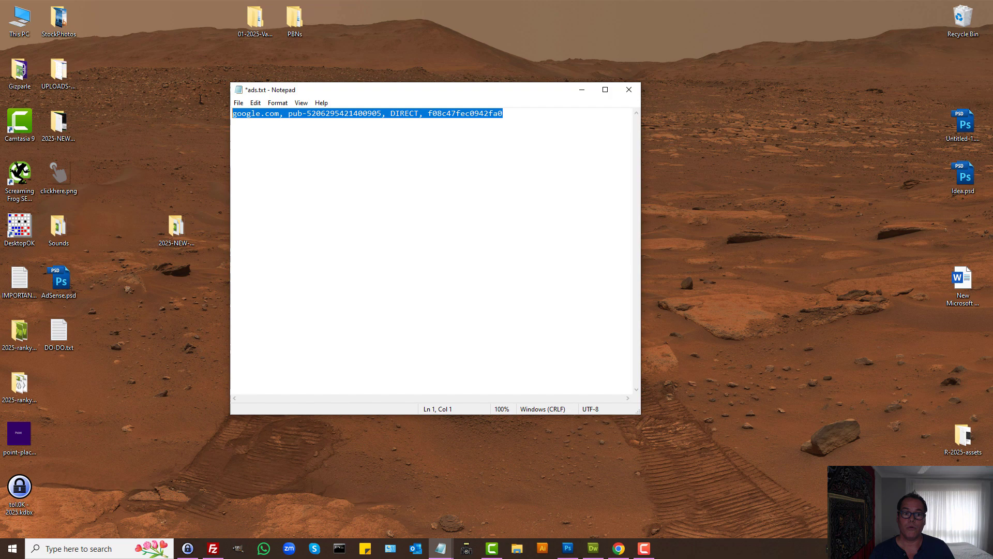
{"action": "double_click", "coordinate": [338, 114]}
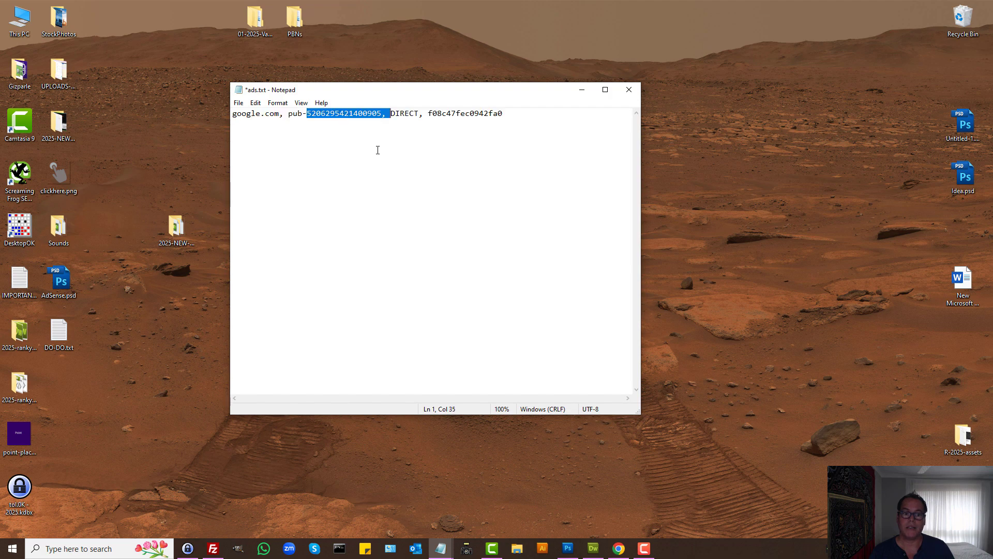
{"action": "left_click_drag", "start_coordinate": [507, 120], "coordinate": [233, 113]}
{"action": "key", "text": "ctrl+c"}
{"action": "left_click", "coordinate": [517, 115]}
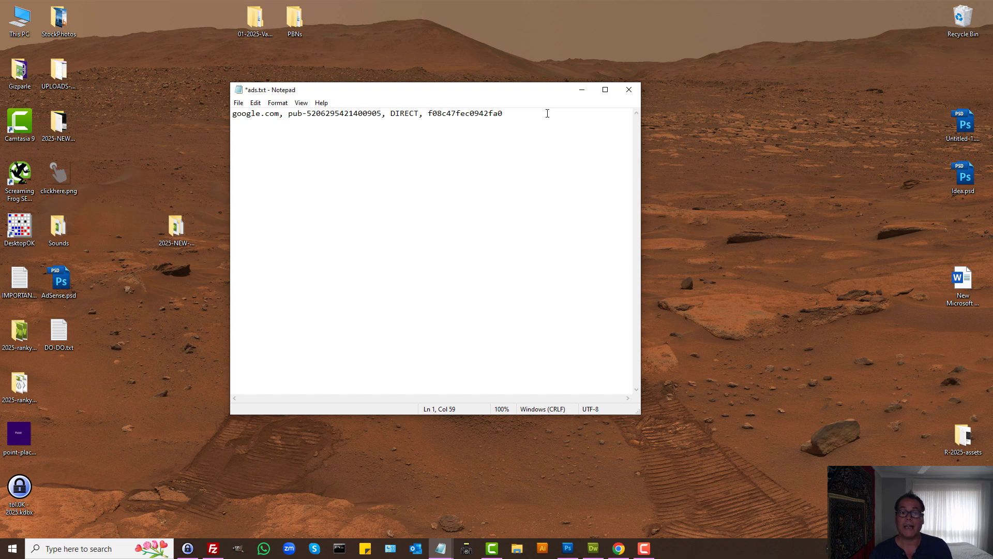
Save ads.txt and close Notepad.
{"action": "left_click", "coordinate": [239, 102]}
{"action": "left_click", "coordinate": [260, 150]}
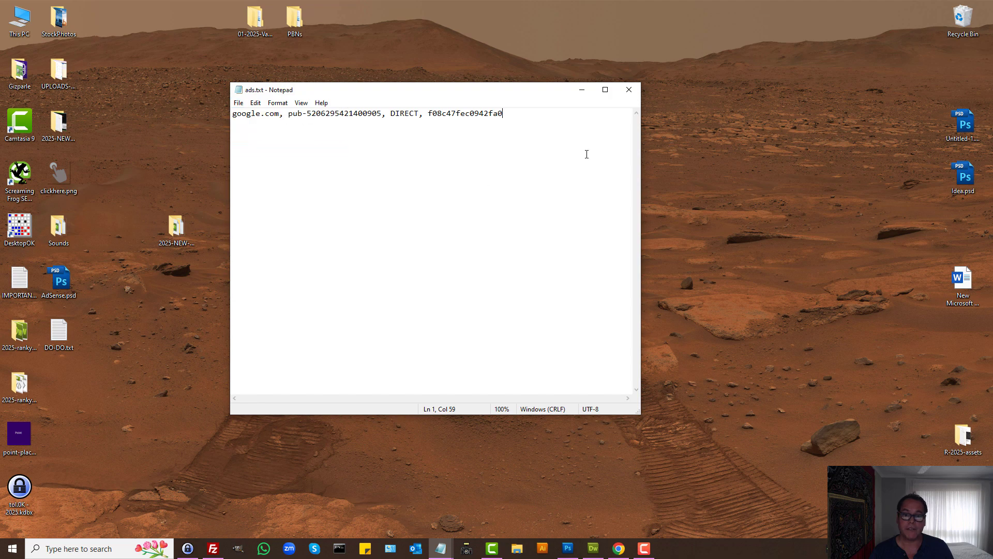
{"action": "left_click", "coordinate": [628, 91]}
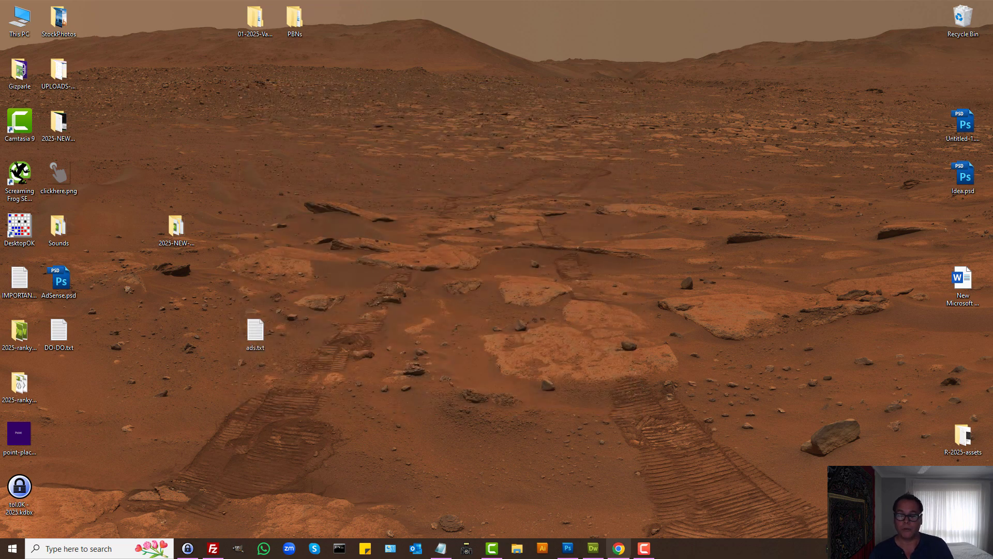
Upload ads.txt from the Desktop into public_html in cPanel File Manager.
{"action": "left_click", "coordinate": [619, 548]}
{"action": "left_click", "coordinate": [279, 10]}
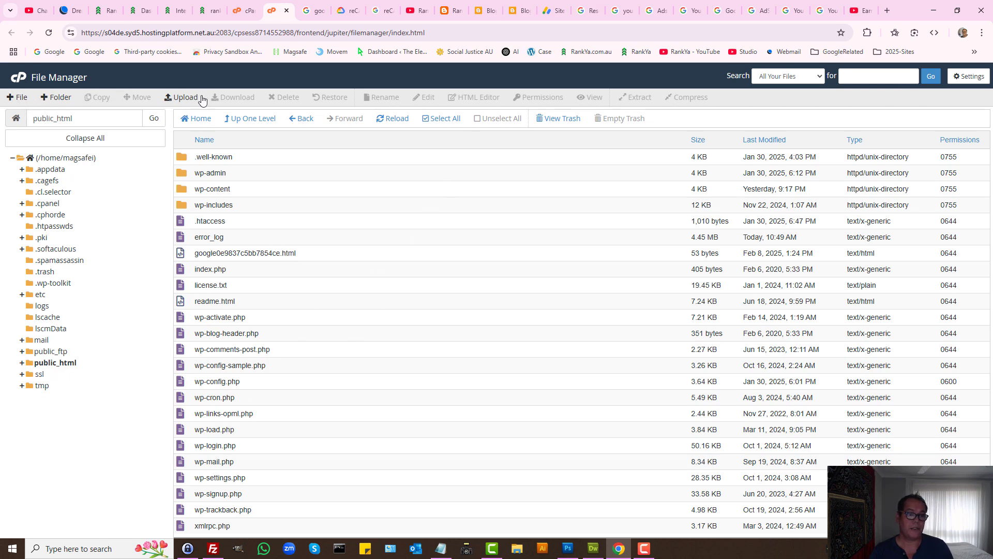
{"action": "left_click", "coordinate": [187, 97]}
{"action": "left_click", "coordinate": [493, 243]}
{"action": "left_click", "coordinate": [576, 252]}
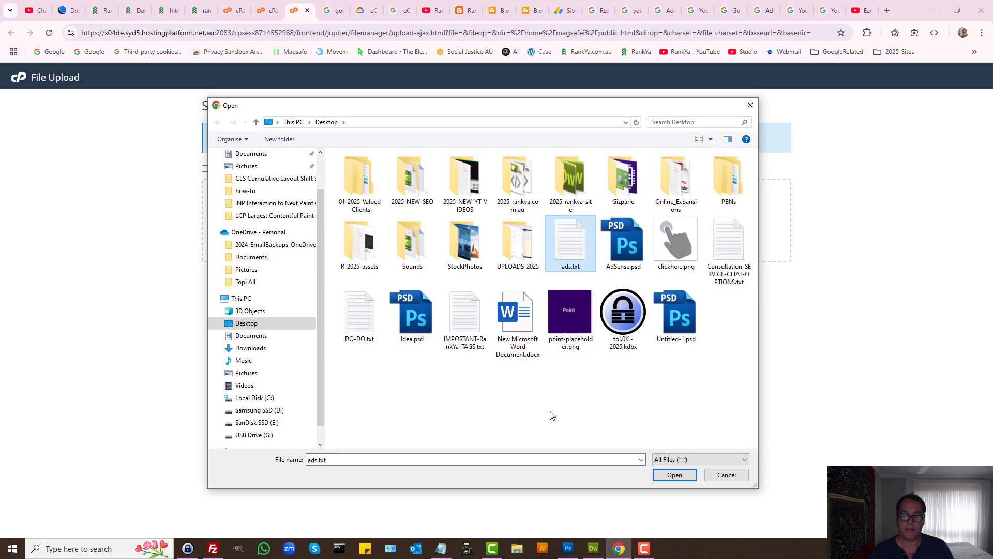
{"action": "left_click", "coordinate": [677, 474]}
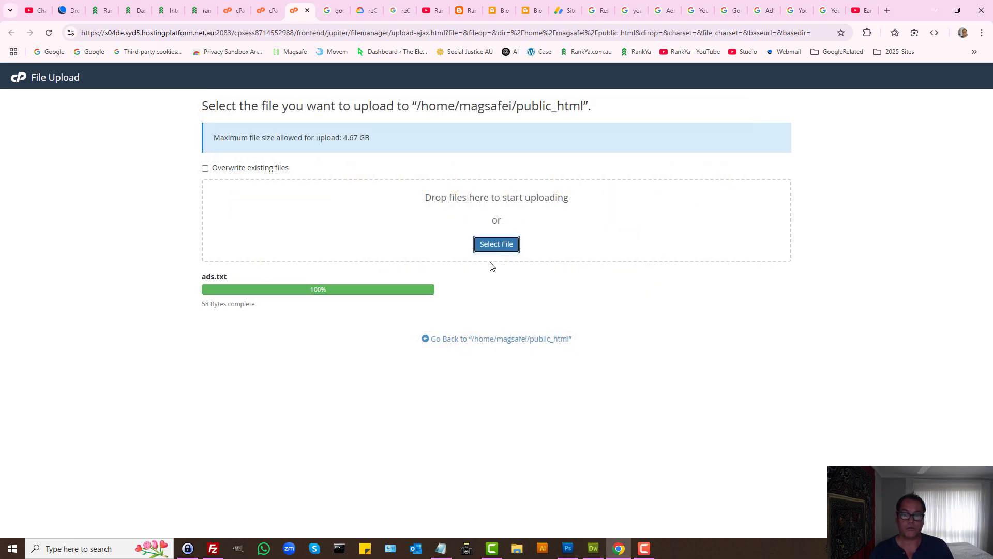
{"action": "left_click", "coordinate": [500, 339]}
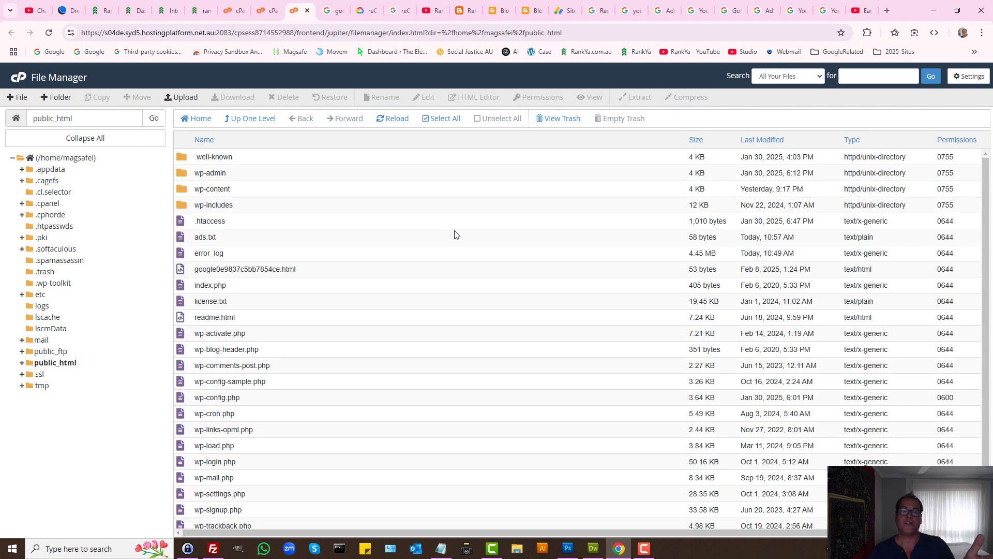
Locate the Enable custom ads.txt setting under Blogger's Monetisation settings.
{"action": "left_click", "coordinate": [530, 10]}
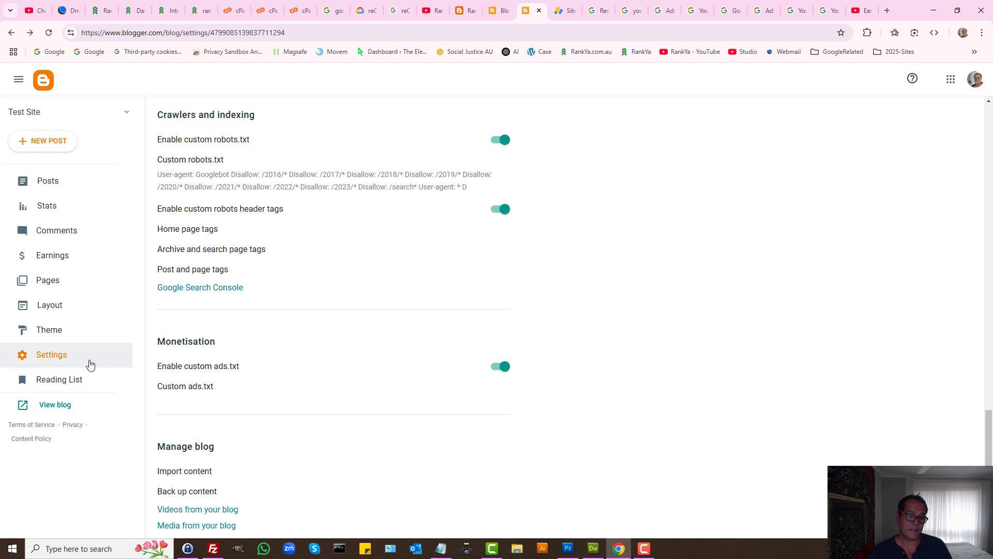
{"action": "double_click", "coordinate": [187, 342]}
{"action": "triple_click", "coordinate": [197, 367]}
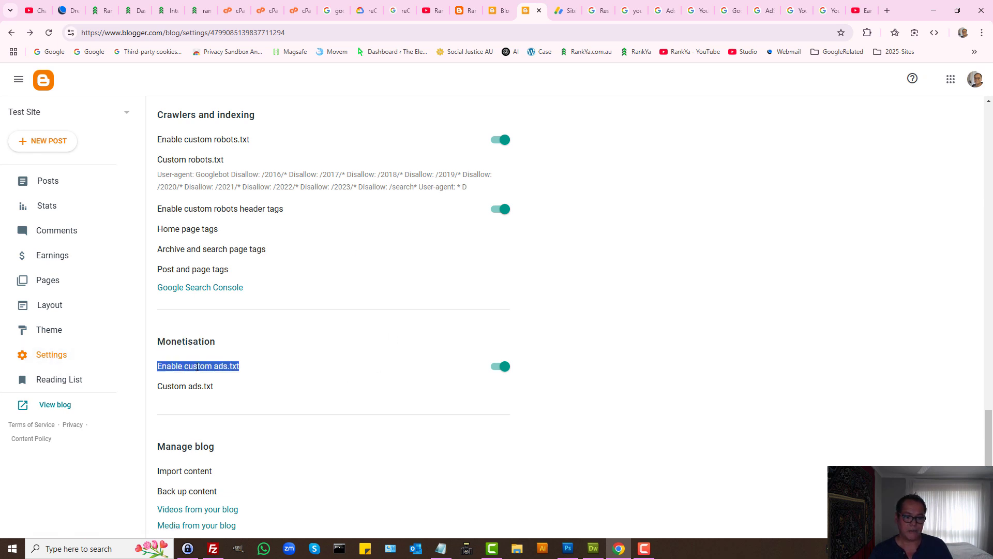
{"action": "left_click", "coordinate": [254, 370]}
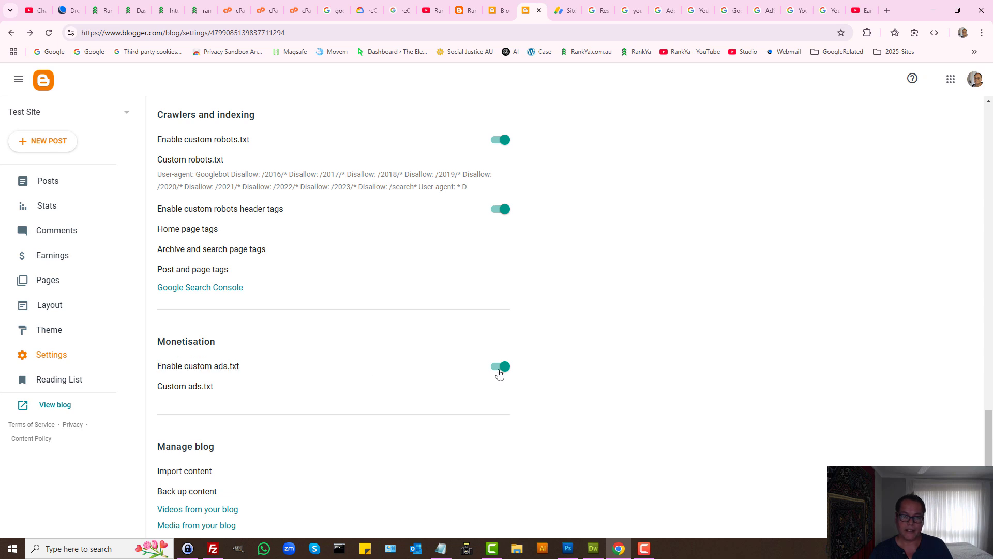
Paste the publisher line into Custom ads.txt, cancel without saving, and return to AdSense Sites.
{"action": "left_click", "coordinate": [209, 388]}
{"action": "left_click", "coordinate": [456, 301]}
{"action": "key", "text": "ctrl+v"}
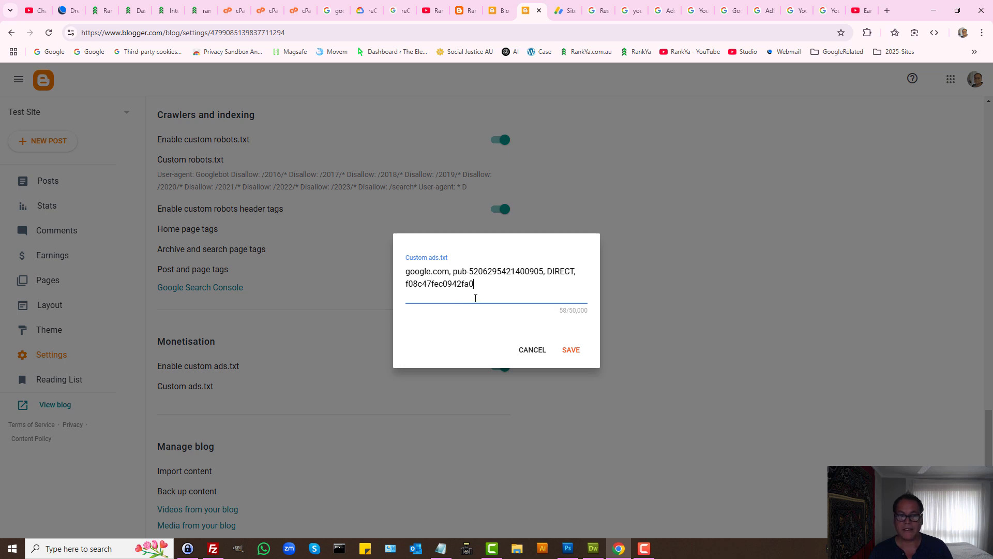
{"action": "left_click", "coordinate": [522, 356]}
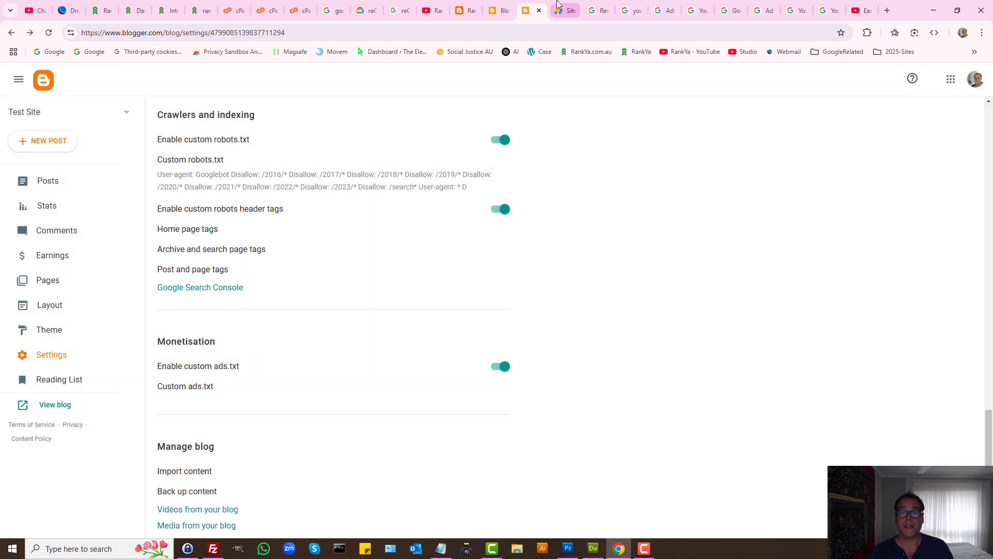
{"action": "left_click", "coordinate": [557, 3]}
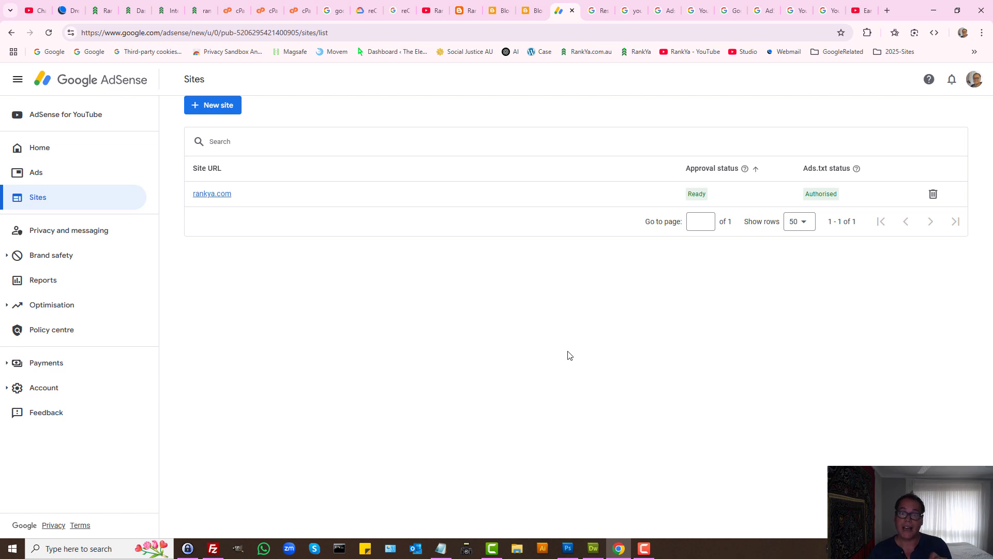
Confirm rankya.com shows Ready with Ads.txt status Authorised, then minimise Chrome.
{"action": "left_click", "coordinate": [299, 11]}
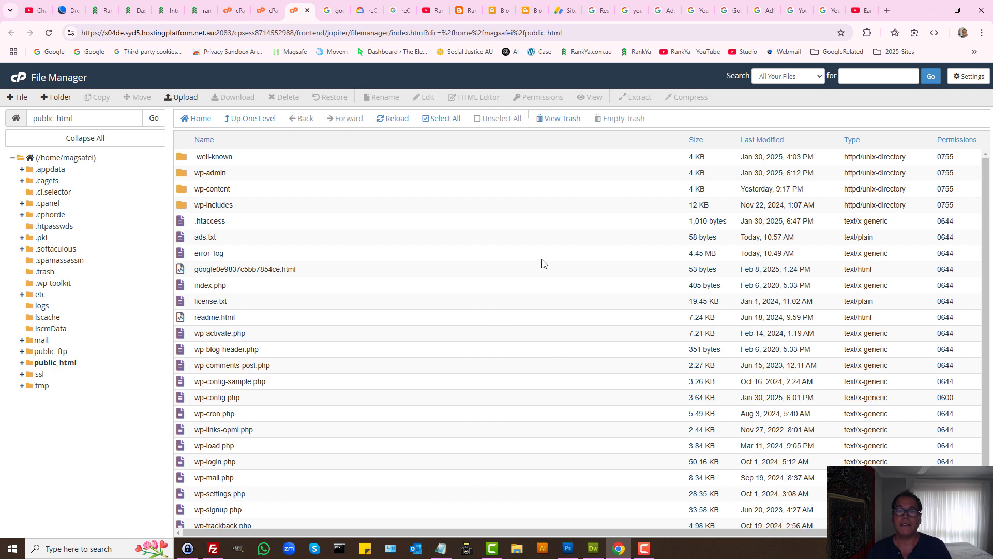
{"action": "left_click", "coordinate": [565, 10]}
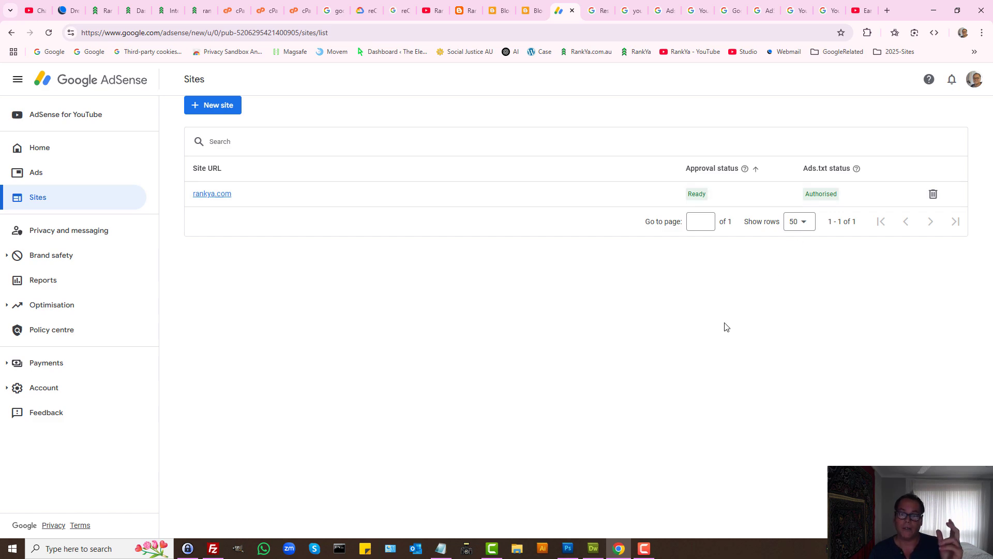
{"action": "left_click", "coordinate": [934, 10]}
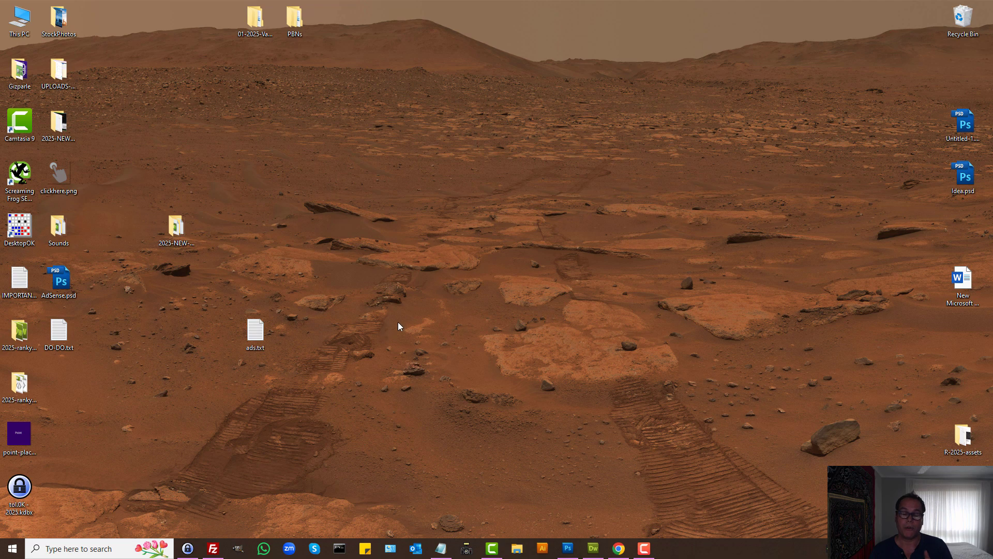
Open the desktop ads.txt in Notepad to view its google.com DIRECT line.
{"action": "double_click", "coordinate": [245, 339]}
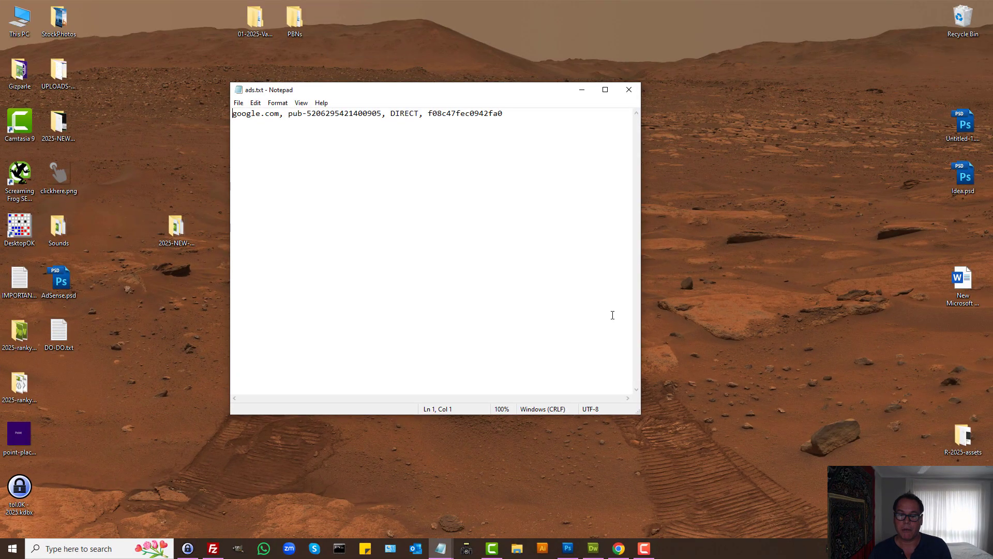
{"action": "left_click", "coordinate": [637, 89]}
{"action": "double_click", "coordinate": [262, 330]}
{"action": "left_click", "coordinate": [238, 102]}
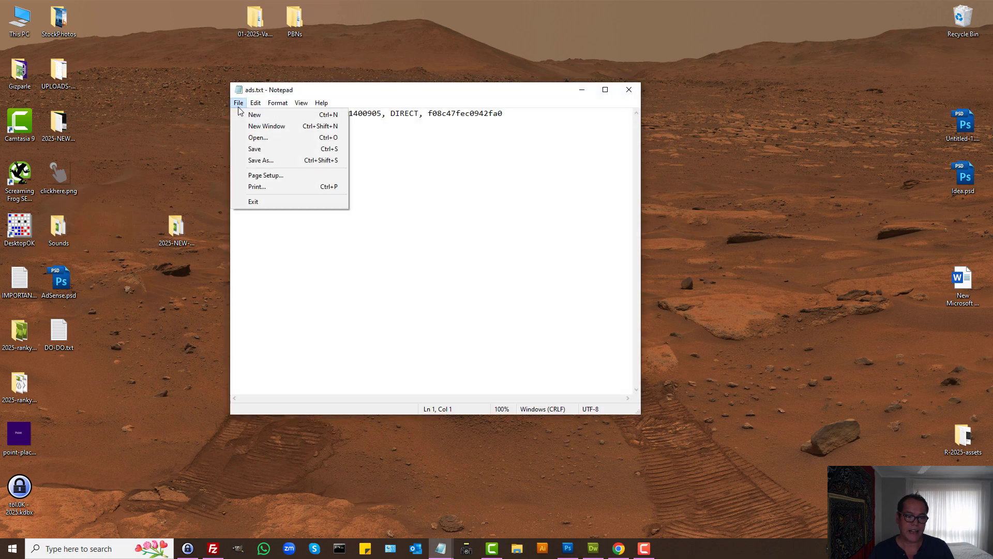
{"action": "left_click", "coordinate": [255, 160]}
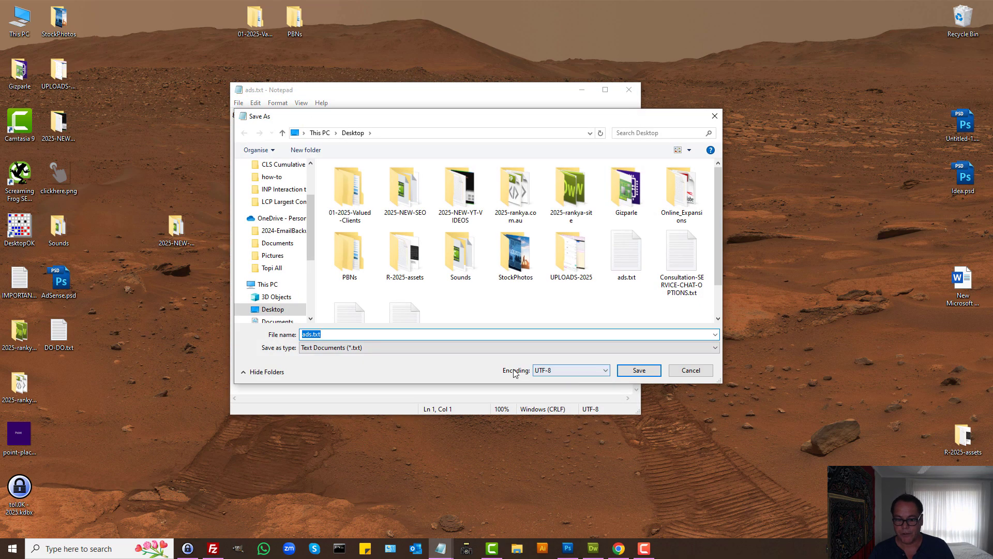
{"action": "left_click", "coordinate": [548, 375]}
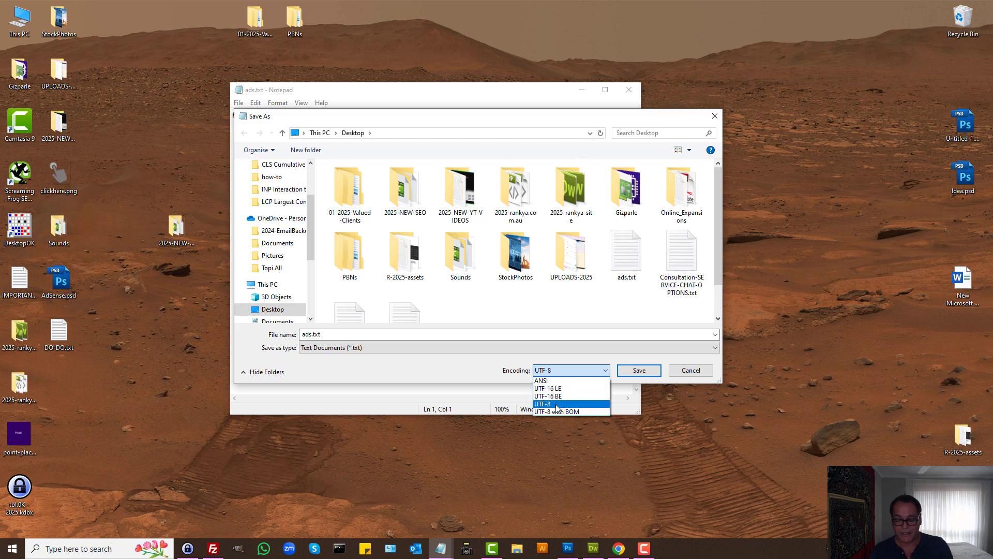
{"action": "left_click", "coordinate": [687, 379]}
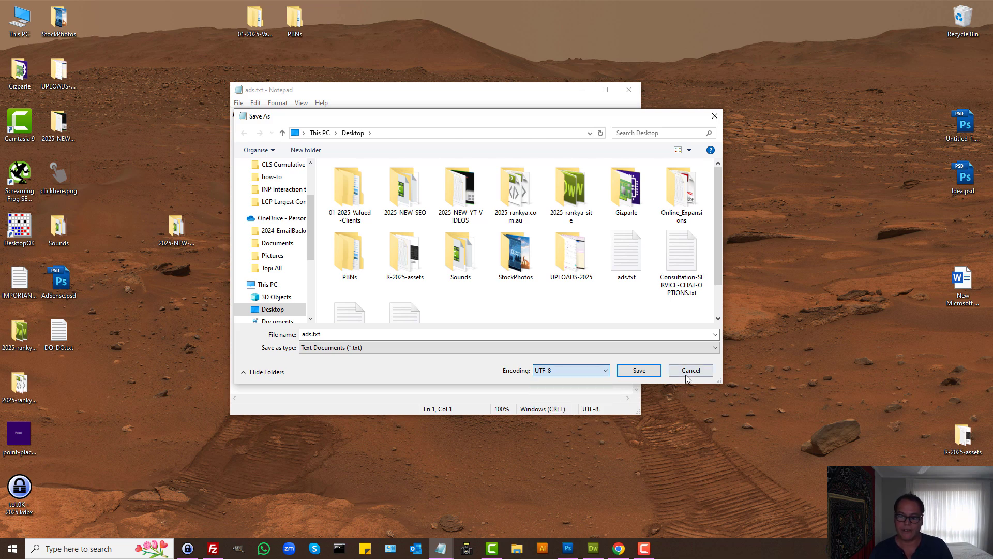
{"action": "left_click", "coordinate": [685, 373]}
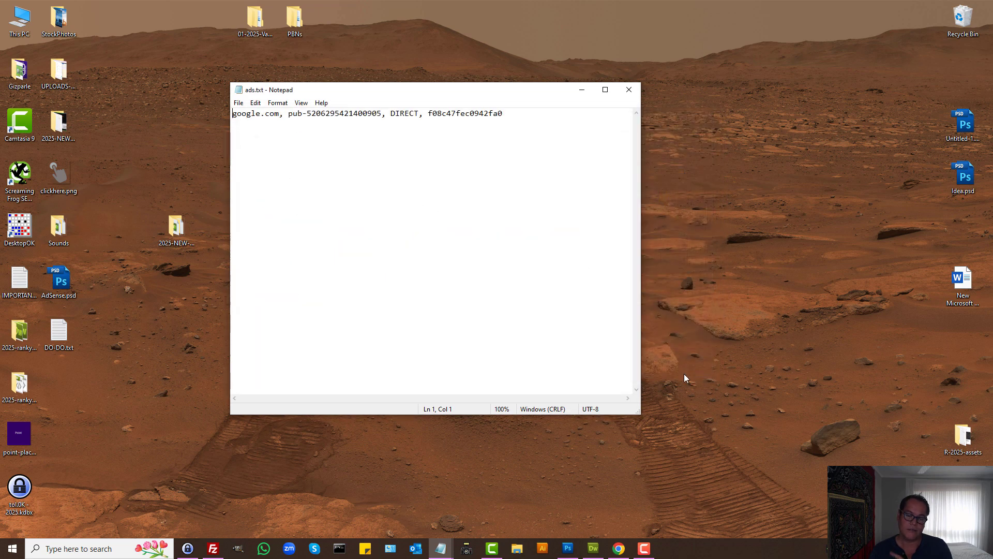
Close ads.txt, glance at the AdSense sites list, and minimise Chrome again.
{"action": "left_click", "coordinate": [633, 88]}
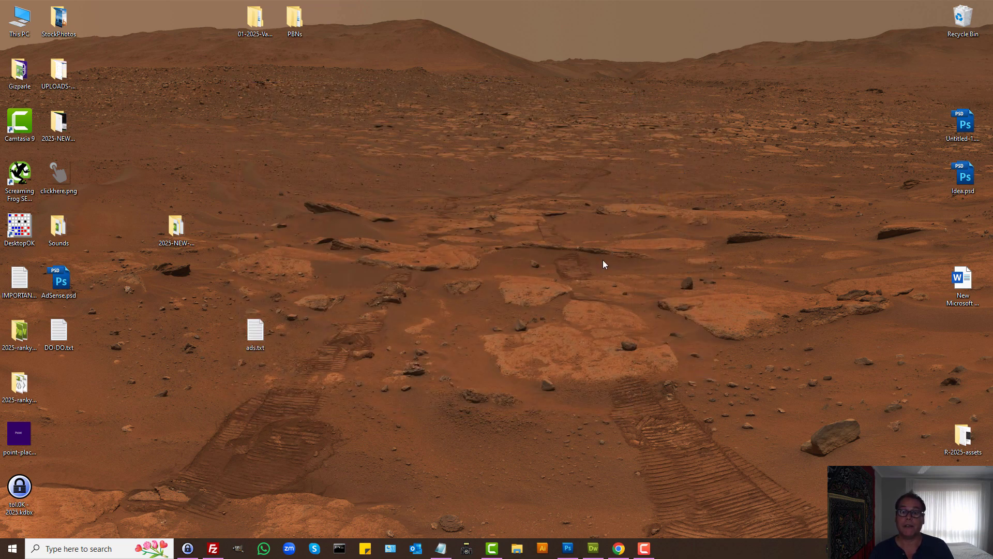
{"action": "left_click", "coordinate": [620, 546]}
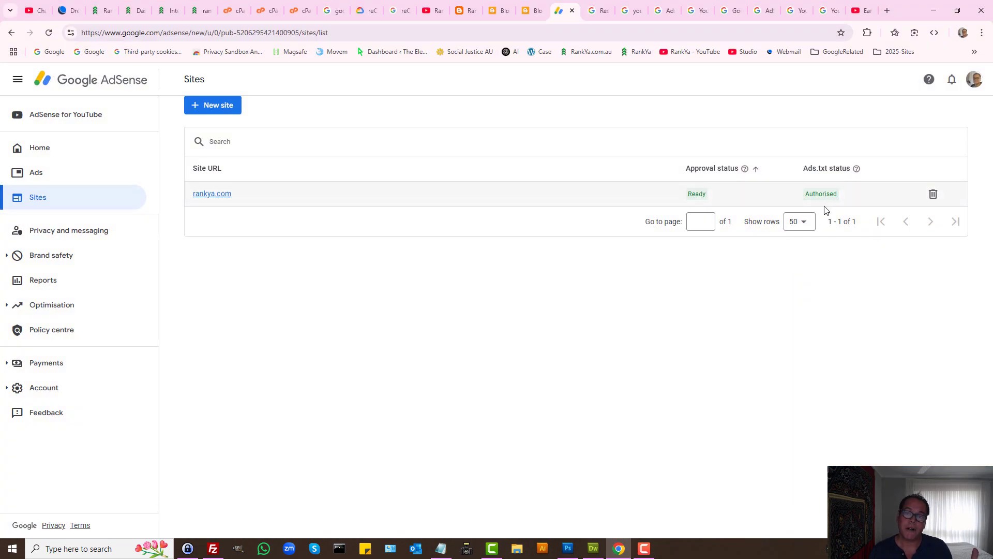
{"action": "left_click", "coordinate": [934, 10]}
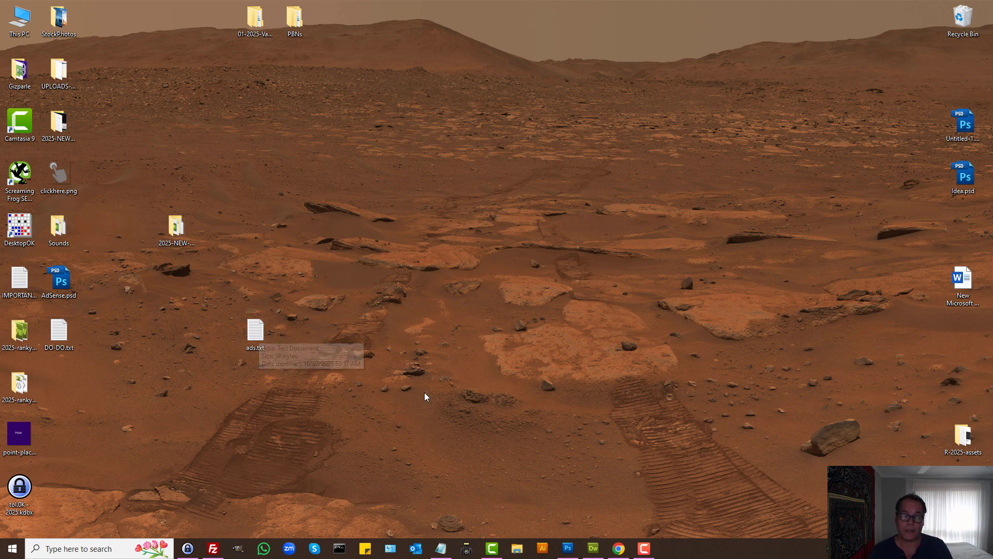
Reopen ads.txt in Notepad and close it with Don't Save, discarding the added leading spaces.
{"action": "right_click", "coordinate": [258, 333]}
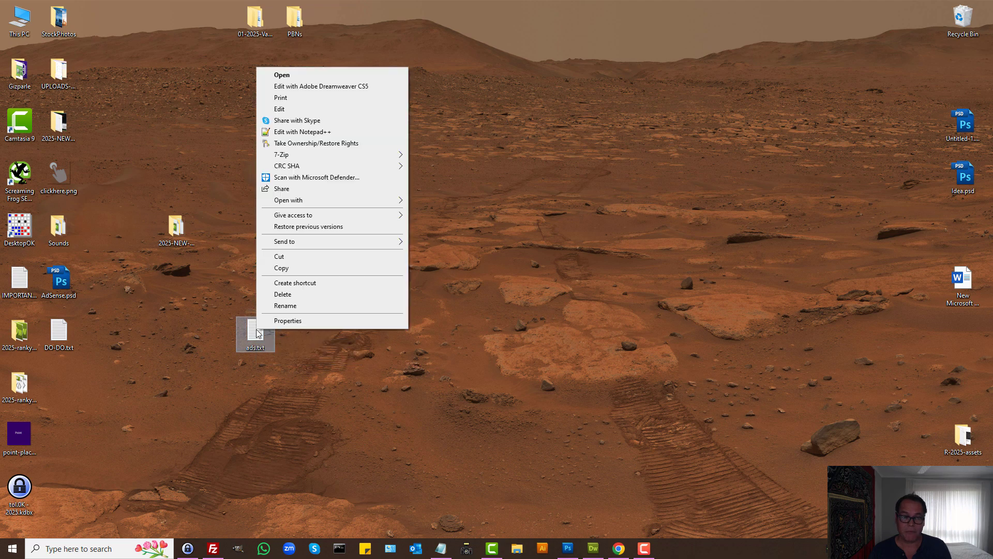
{"action": "mouse_move", "coordinate": [302, 246]}
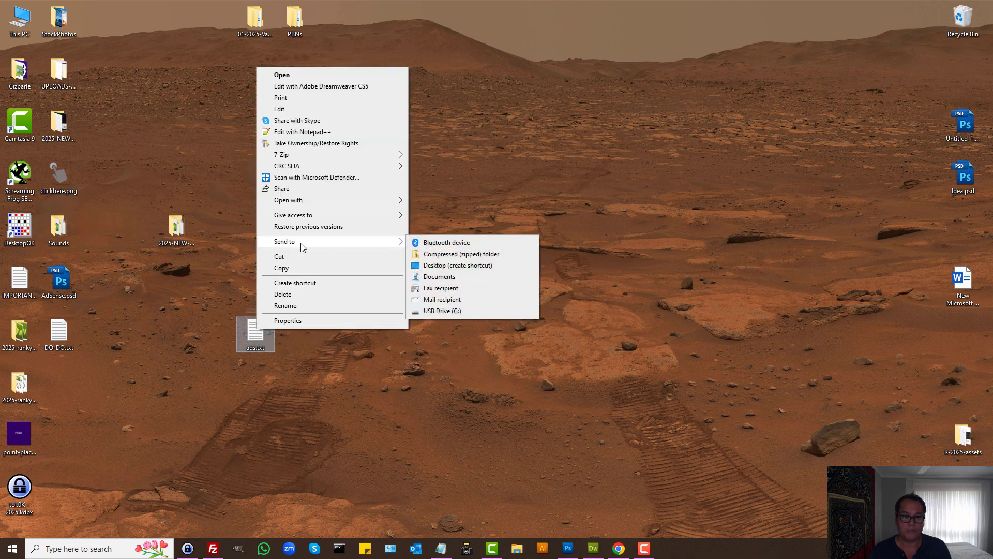
{"action": "left_click", "coordinate": [242, 336]}
{"action": "double_click", "coordinate": [250, 334]}
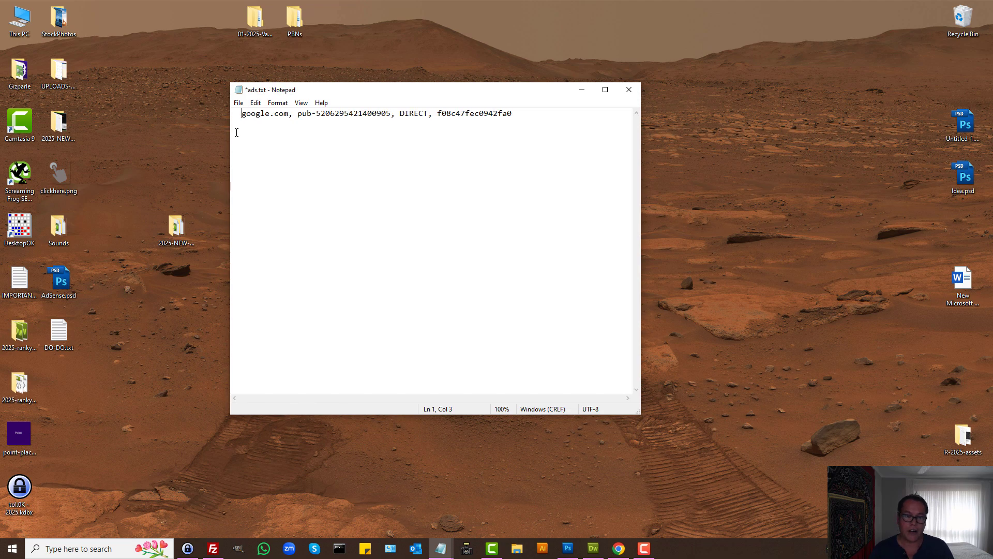
{"action": "left_click", "coordinate": [628, 91]}
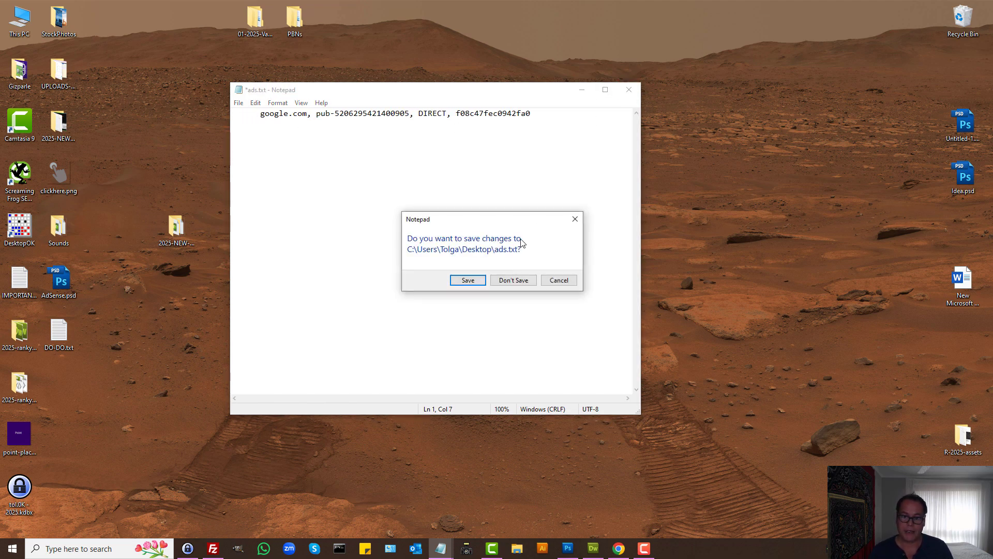
{"action": "left_click", "coordinate": [521, 285]}
Open ads.txt in Notepad++ and confirm its encoding is UTF-8.
{"action": "right_click", "coordinate": [265, 335]}
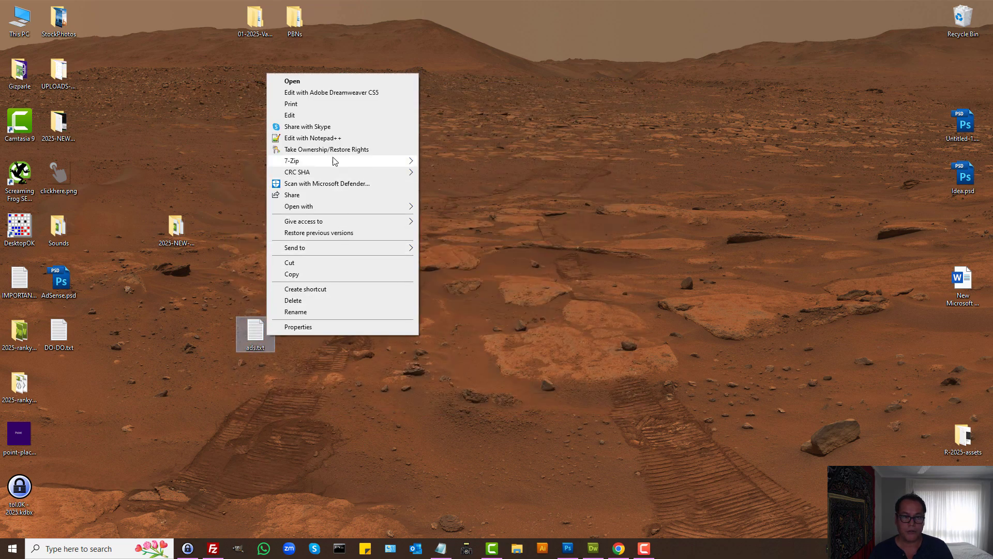
{"action": "left_click", "coordinate": [312, 138]}
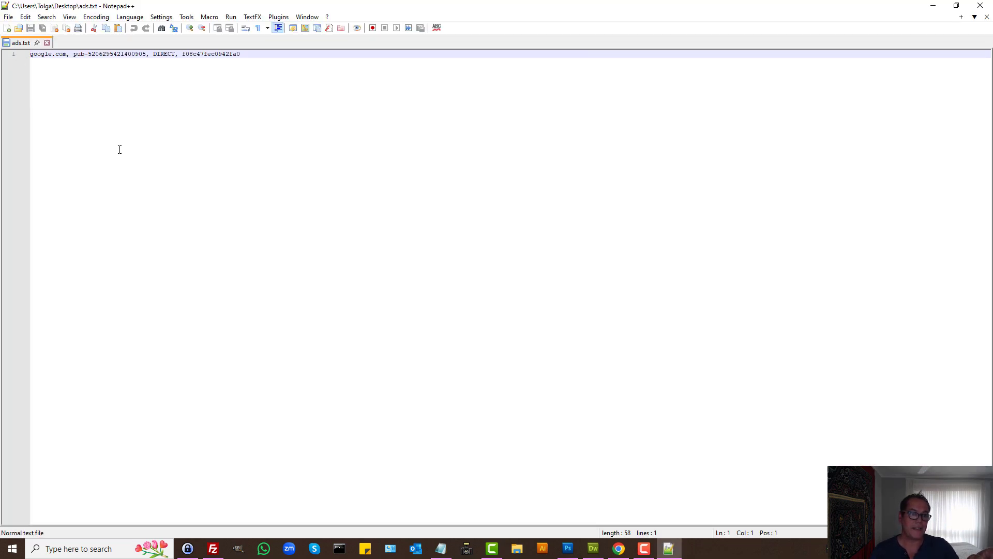
{"action": "left_click", "coordinate": [96, 17]}
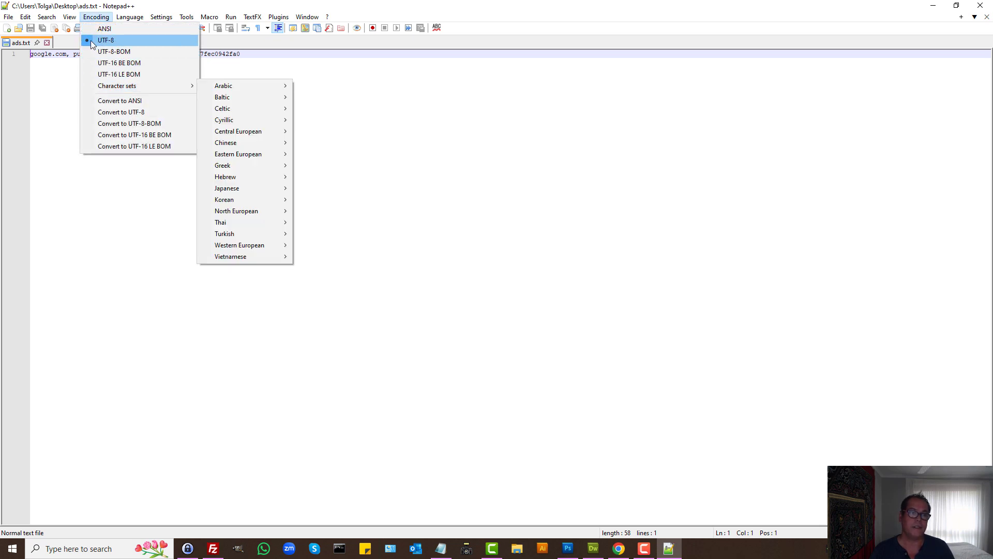
{"action": "left_click", "coordinate": [413, 122]}
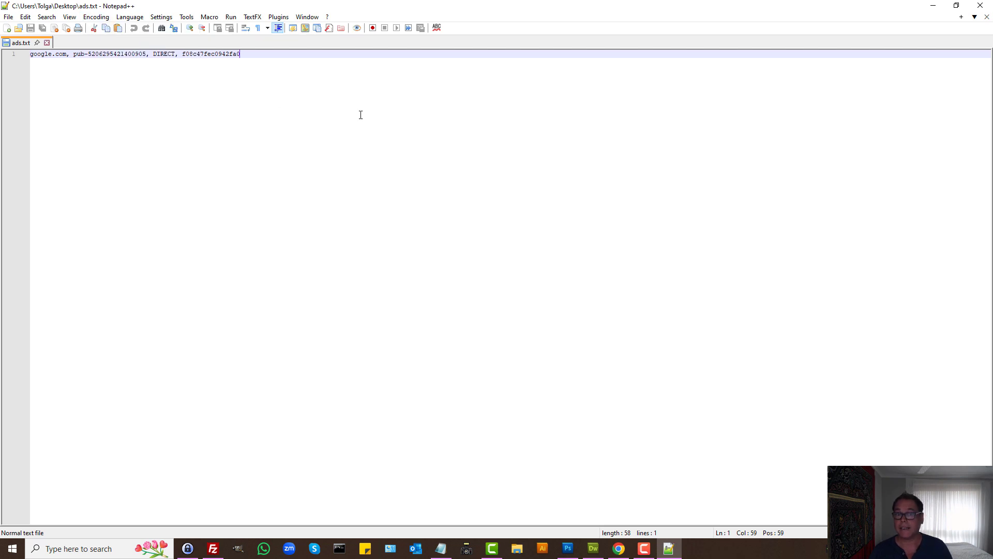
{"action": "left_click", "coordinate": [957, 6]}
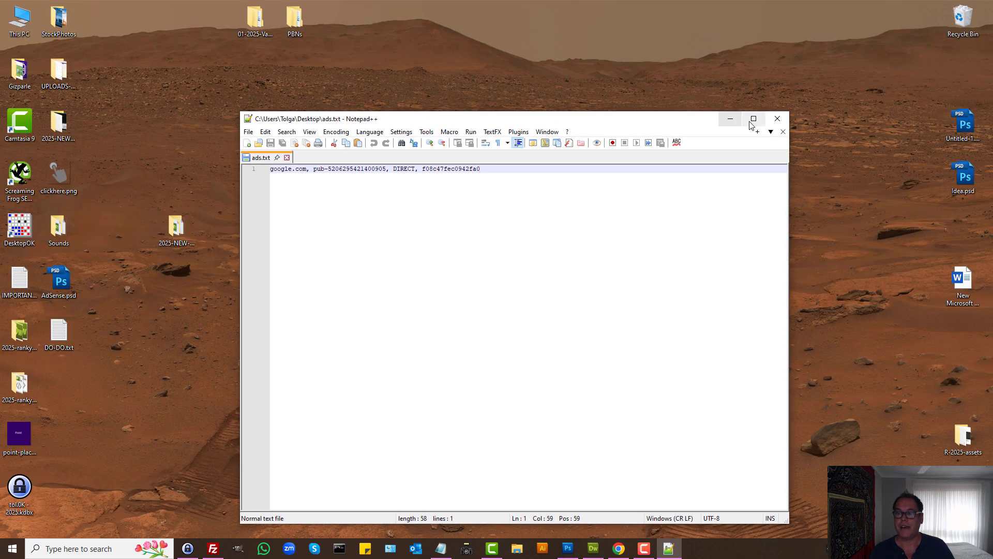
Close Notepad++, check ads.txt is 58 bytes in public_html, then view rankya.com/ads.txt.
{"action": "left_click", "coordinate": [776, 119]}
{"action": "left_click", "coordinate": [623, 556]}
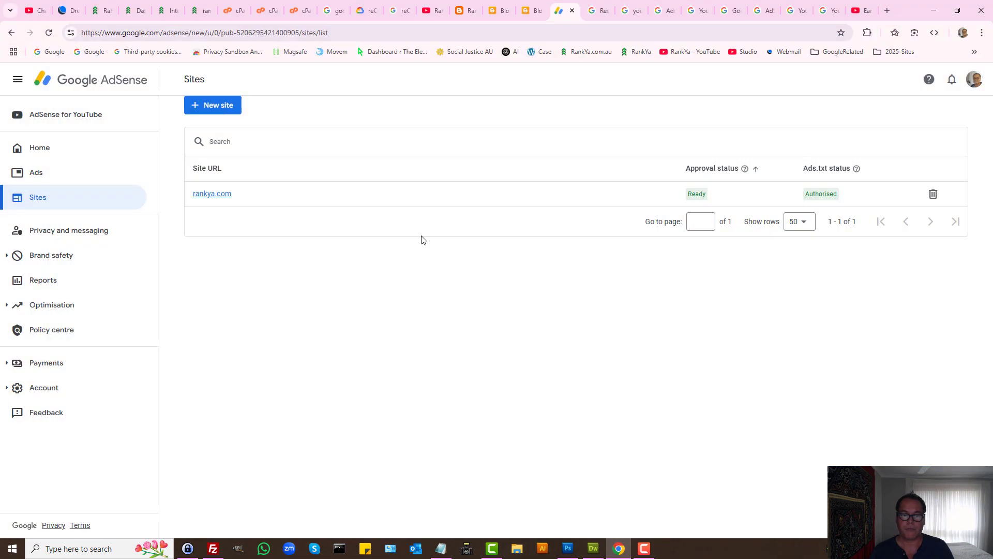
{"action": "left_click", "coordinate": [293, 5]}
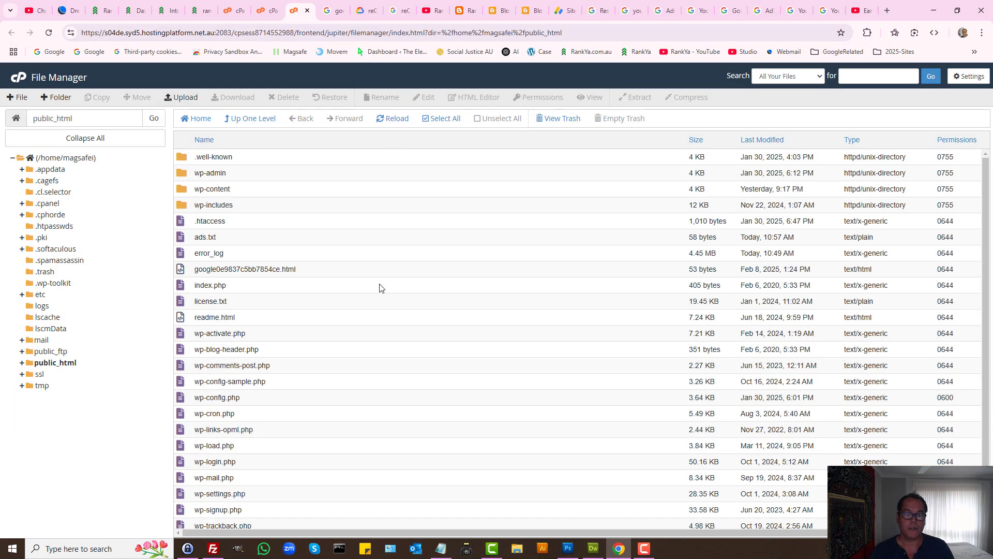
{"action": "left_click", "coordinate": [187, 241]}
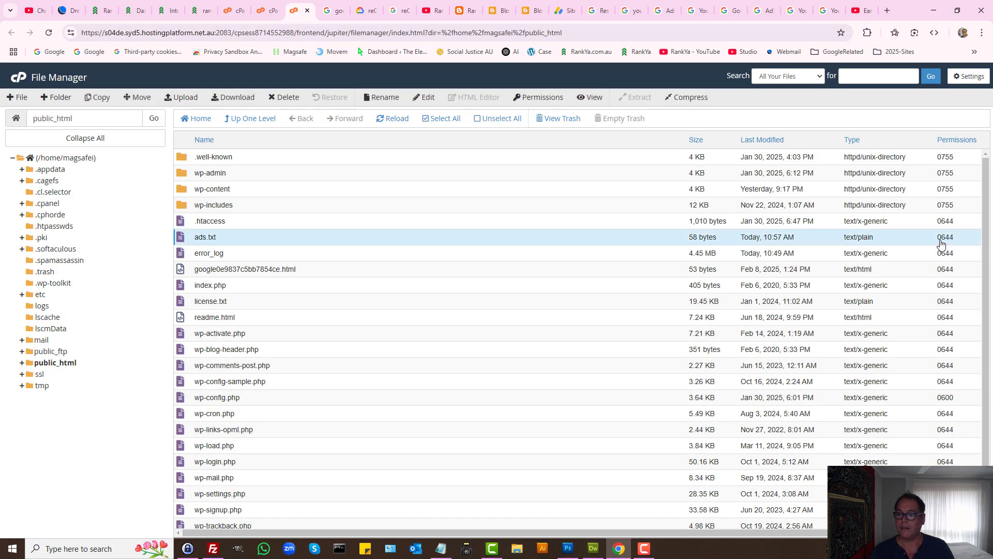
{"action": "left_click", "coordinate": [202, 11]}
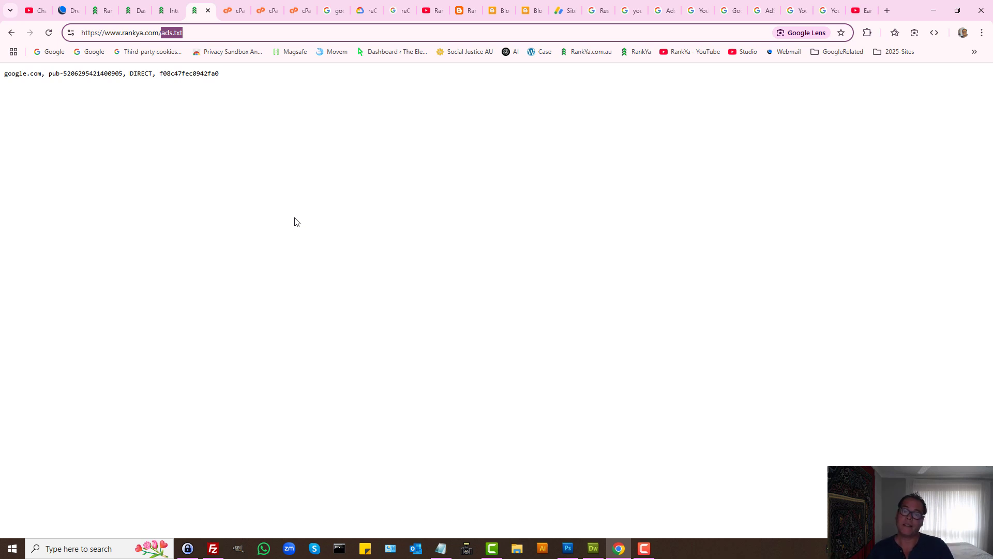
Compare the AdSense sites list with the live ads.txt, then return to the public_html listing.
{"action": "left_click", "coordinate": [569, 7]}
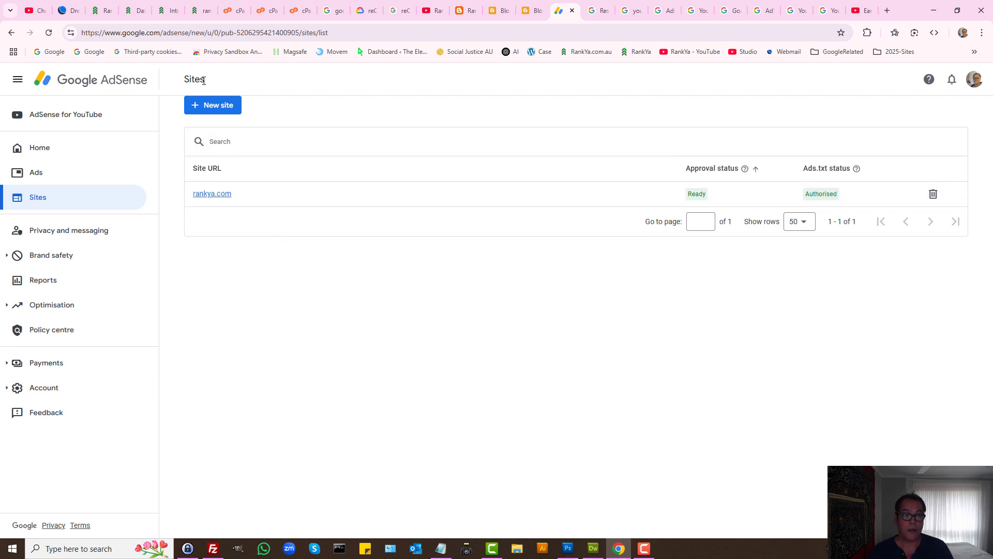
{"action": "left_click", "coordinate": [192, 5]}
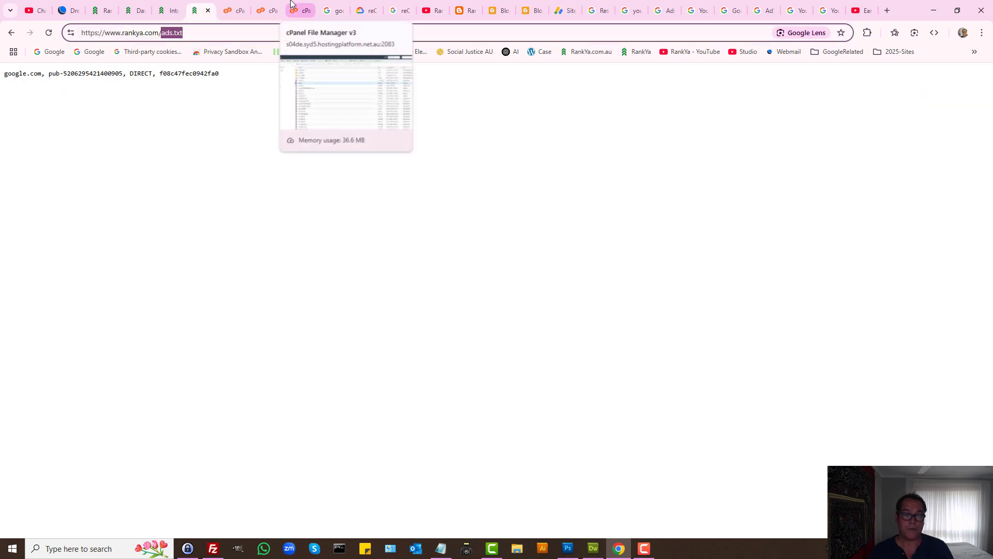
{"action": "left_click", "coordinate": [295, 9]}
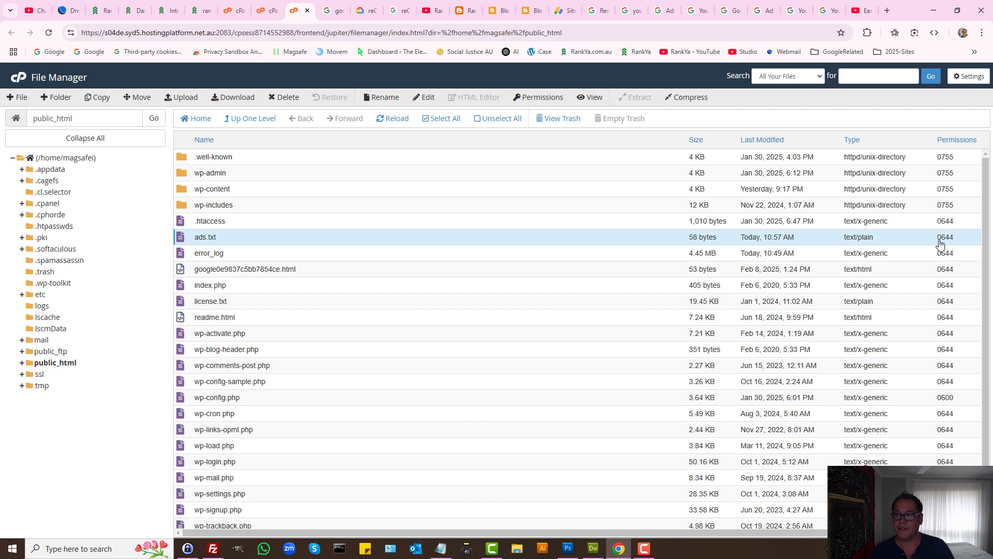
Review ads.txt's permissions by ticking write and execute boxes, then cancel to keep 0644.
{"action": "right_click", "coordinate": [184, 242]}
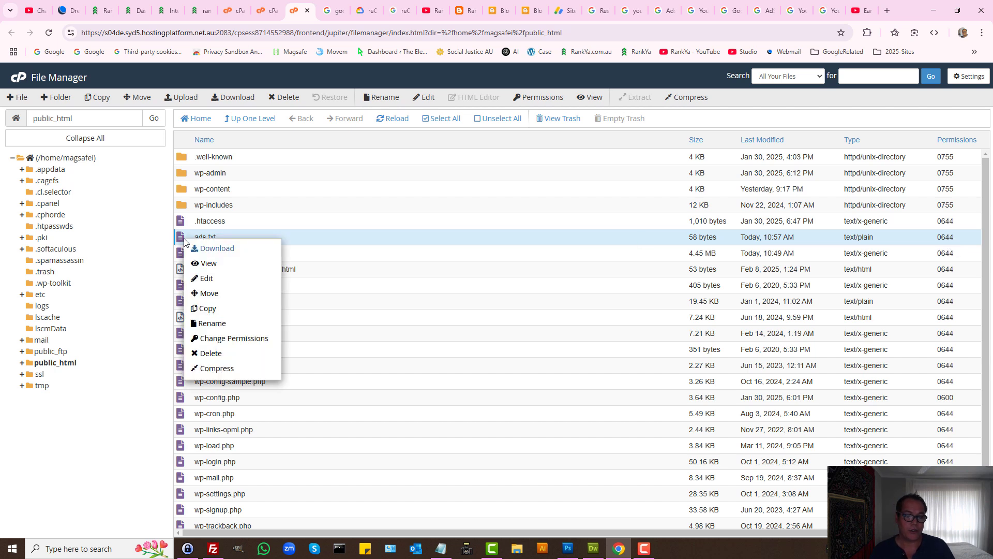
{"action": "left_click", "coordinate": [224, 339]}
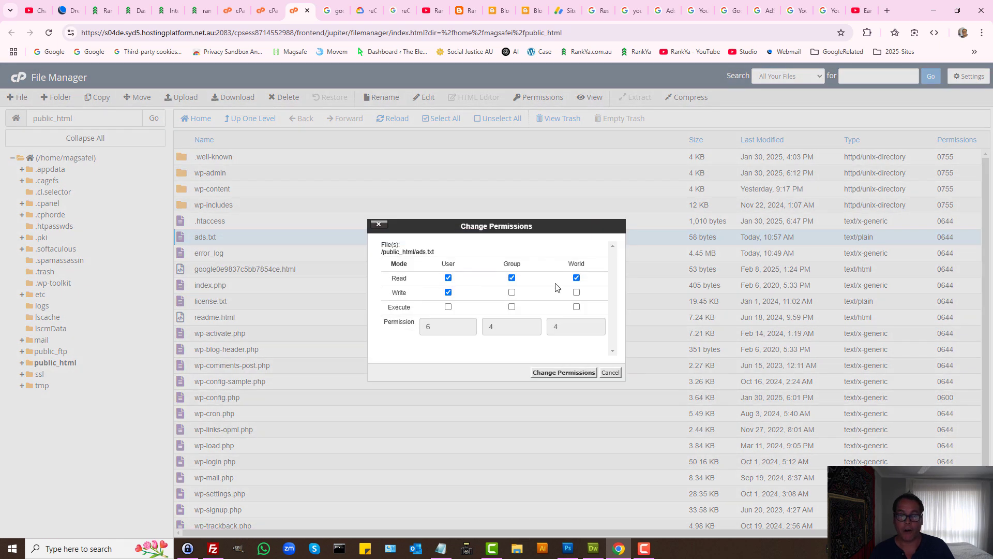
{"action": "left_click", "coordinate": [512, 292]}
{"action": "left_click", "coordinate": [576, 292]}
{"action": "left_click", "coordinate": [576, 307]}
{"action": "left_click", "coordinate": [511, 307]}
{"action": "left_click", "coordinate": [448, 307]}
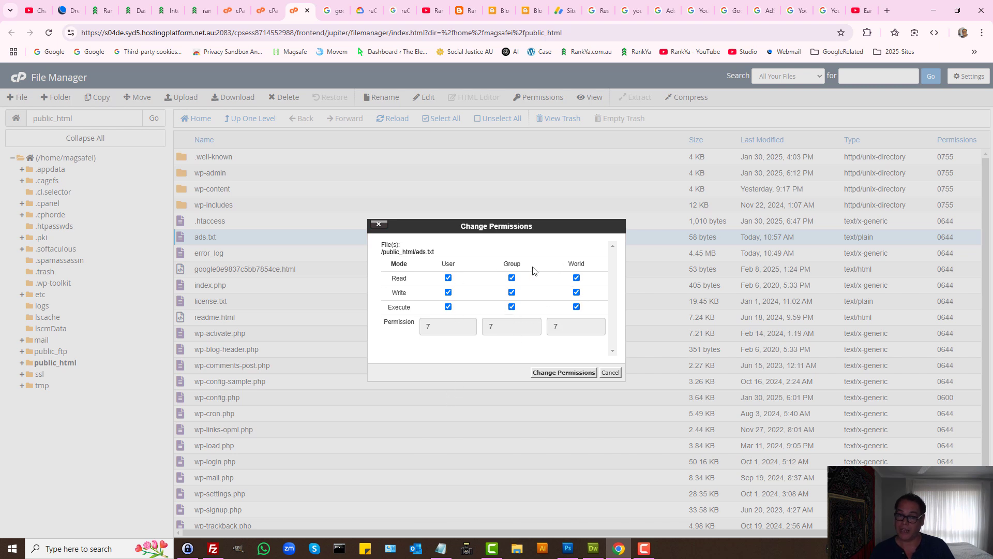
{"action": "left_click", "coordinate": [609, 373]}
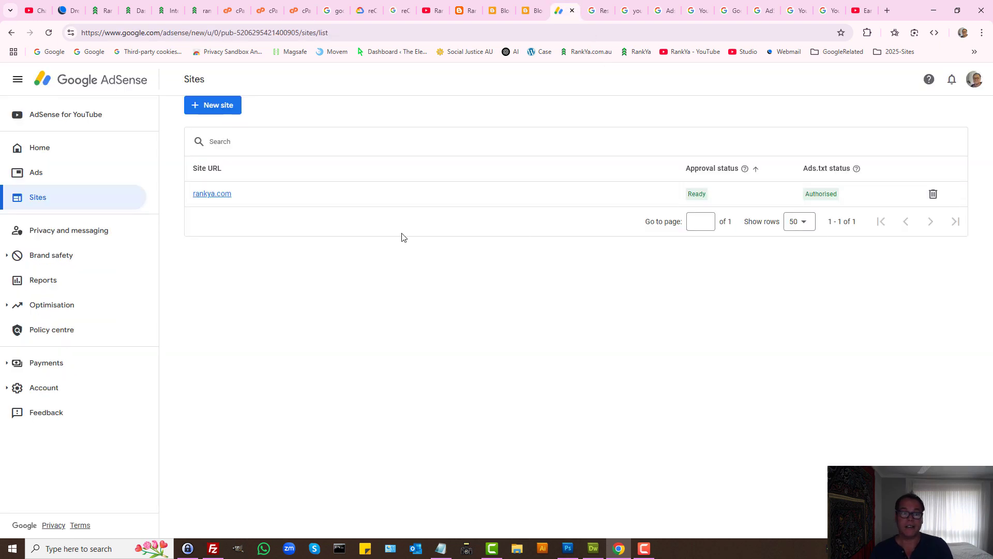
Move between the live rankya.com/ads.txt tab and the public_html listing, ending on ads.txt.
{"action": "left_click", "coordinate": [199, 10]}
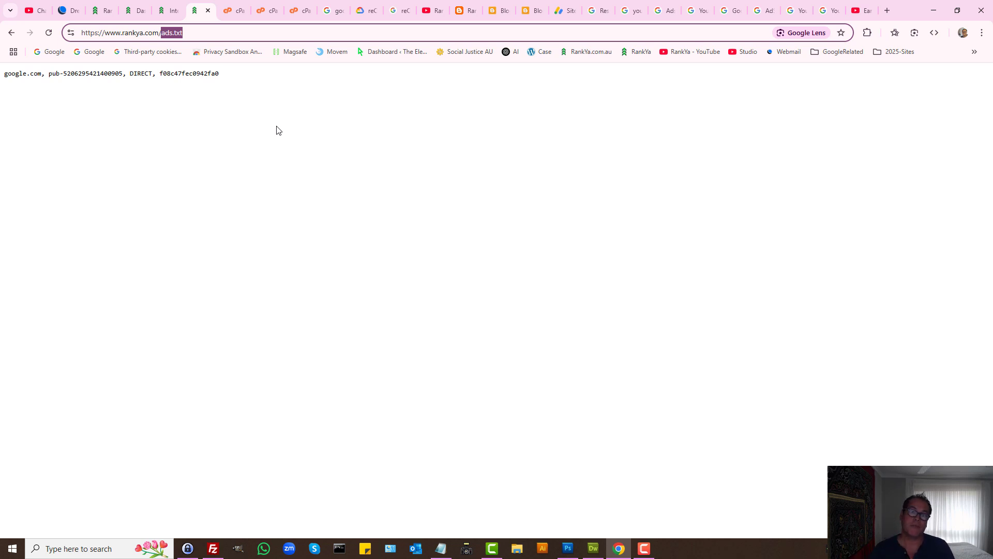
{"action": "left_click", "coordinate": [305, 10]}
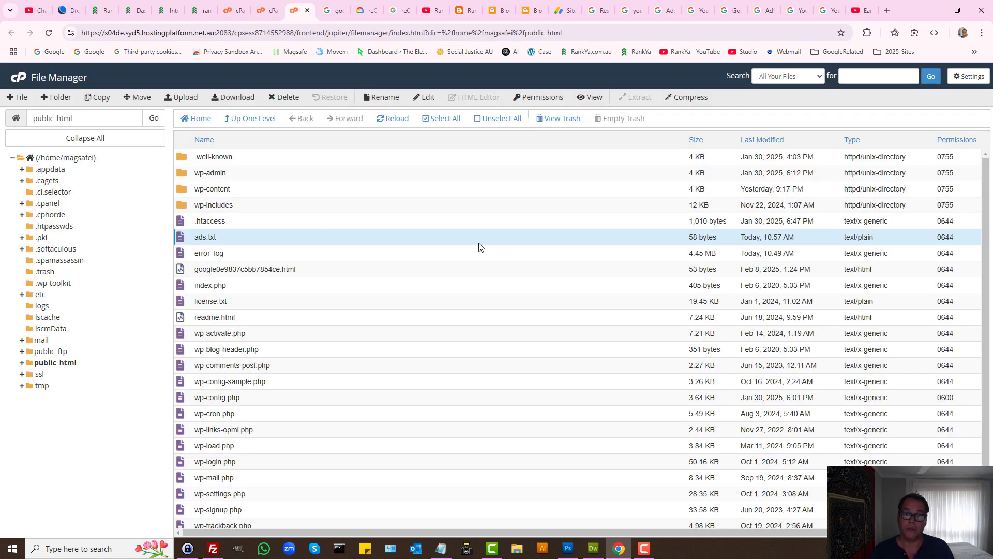
{"action": "left_click", "coordinate": [199, 10]}
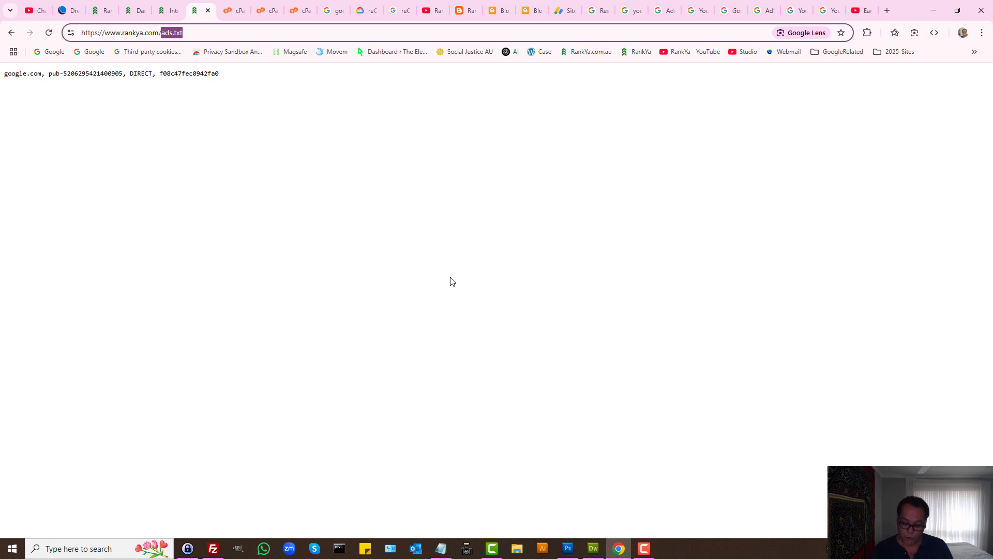
Open DevTools, reload the page and confirm the ads.txt request returns status 200 OK.
{"action": "key", "text": "F12"}
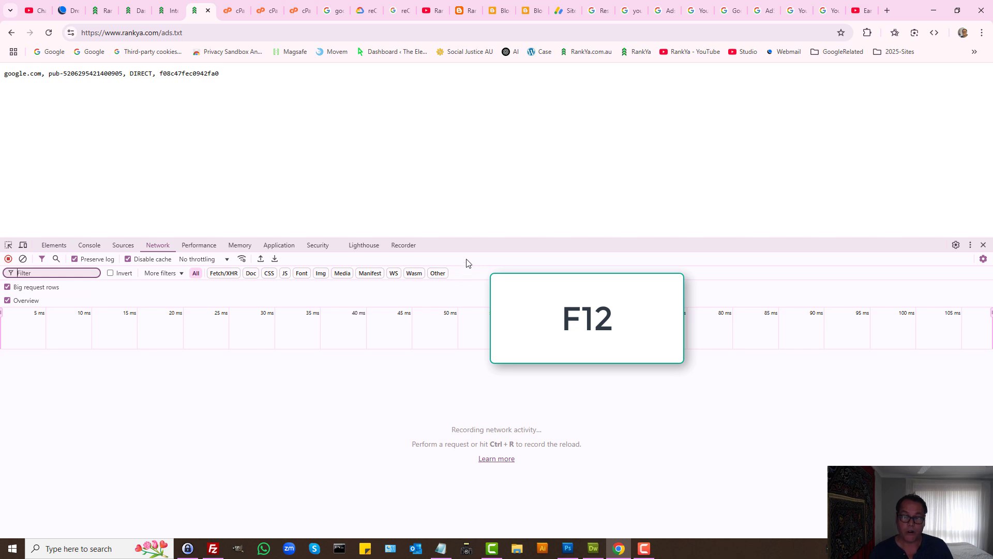
{"action": "left_click_drag", "start_coordinate": [473, 241], "coordinate": [474, 310]}
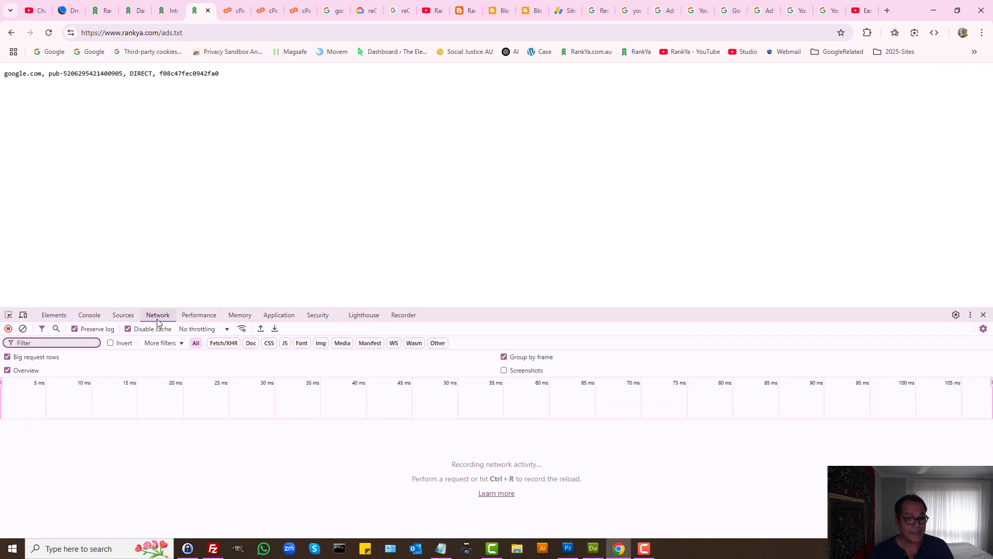
{"action": "left_click", "coordinate": [46, 33]}
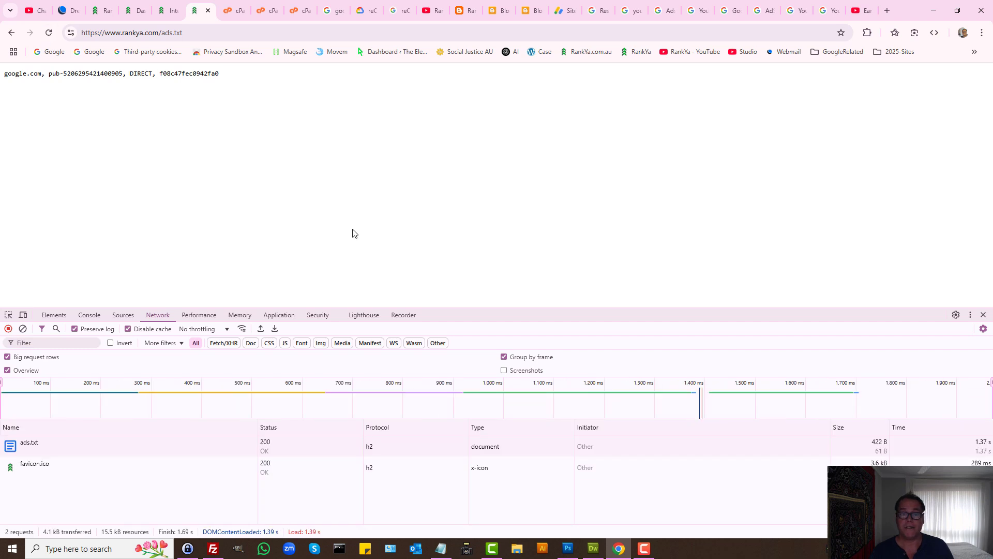
{"action": "left_click", "coordinate": [41, 445]}
{"action": "left_click_drag", "start_coordinate": [422, 476], "coordinate": [444, 476]}
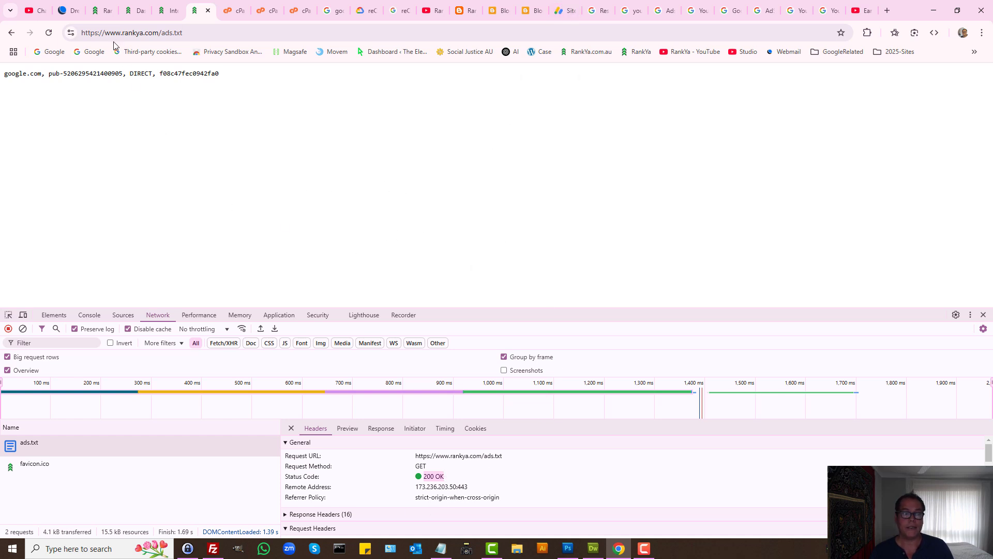
Load rankya.com/ads.txt without www and check its request headers in DevTools.
{"action": "left_click_drag", "start_coordinate": [123, 35], "coordinate": [104, 36]}
{"action": "key", "text": "BackSpace"}
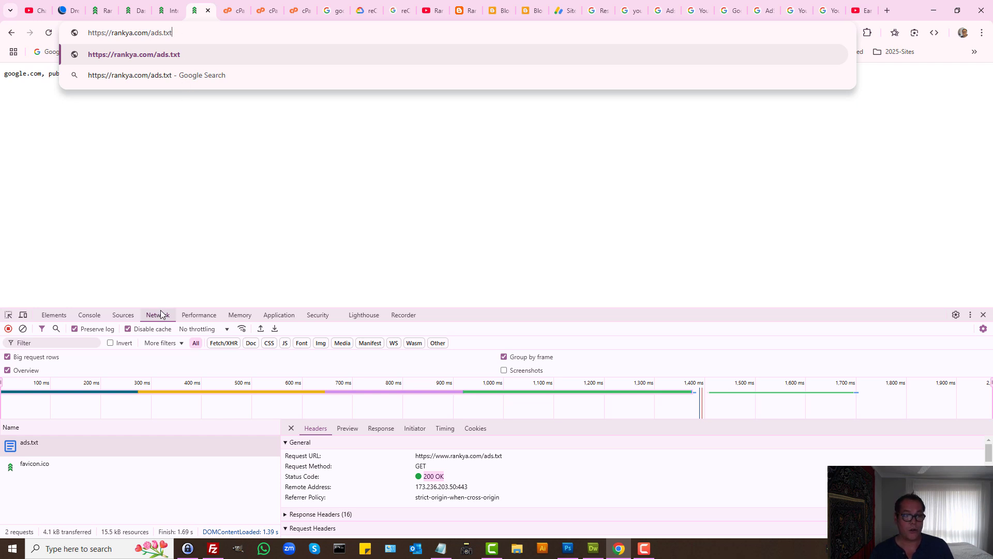
{"action": "key", "text": "Return"}
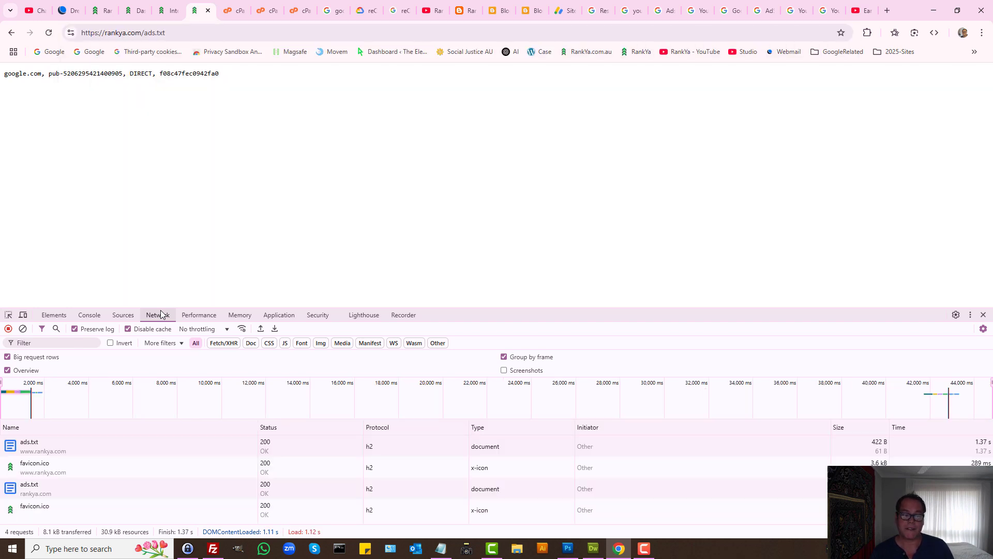
{"action": "left_click", "coordinate": [75, 450]}
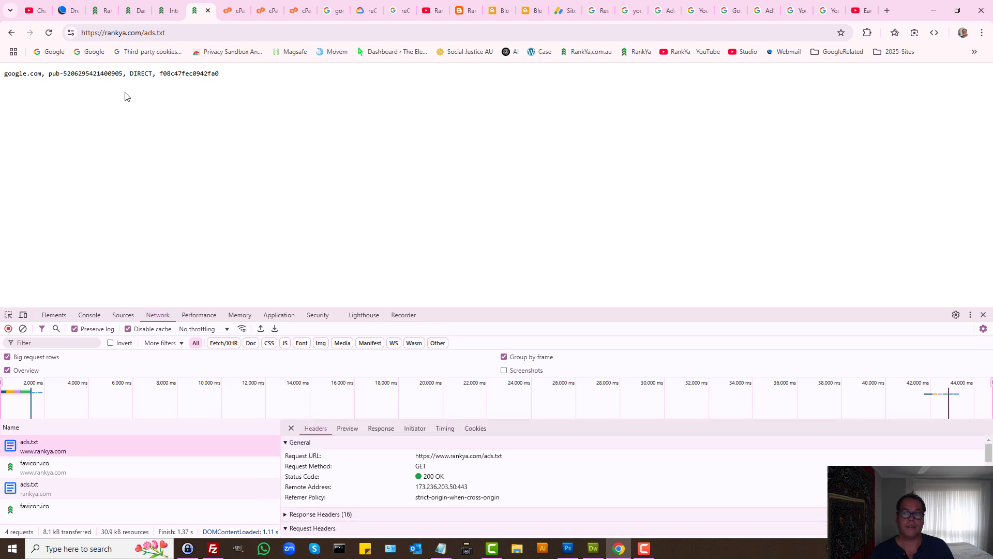
{"action": "left_click", "coordinate": [52, 33]}
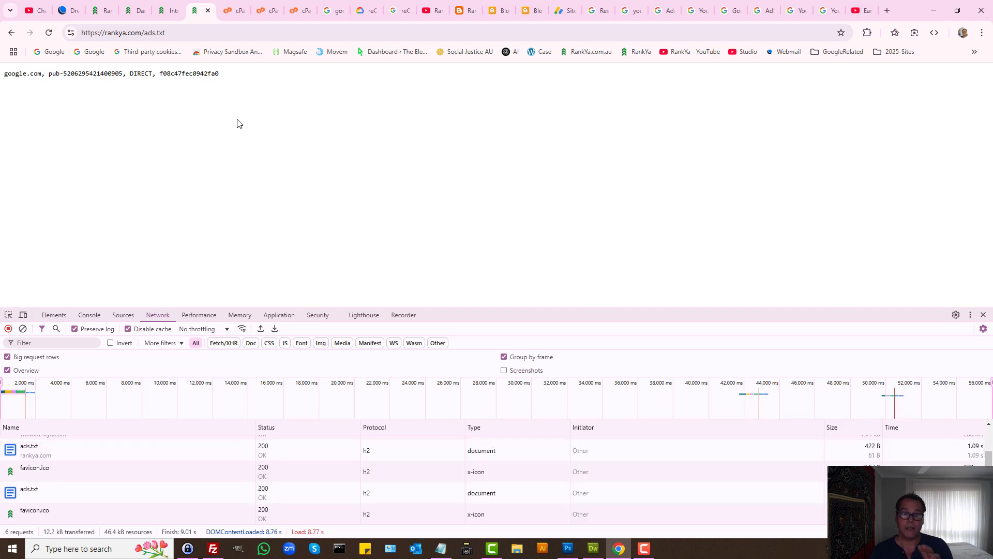
Load ads.txt over plain http, then return to the AdSense Sites list.
{"action": "left_click", "coordinate": [234, 11]}
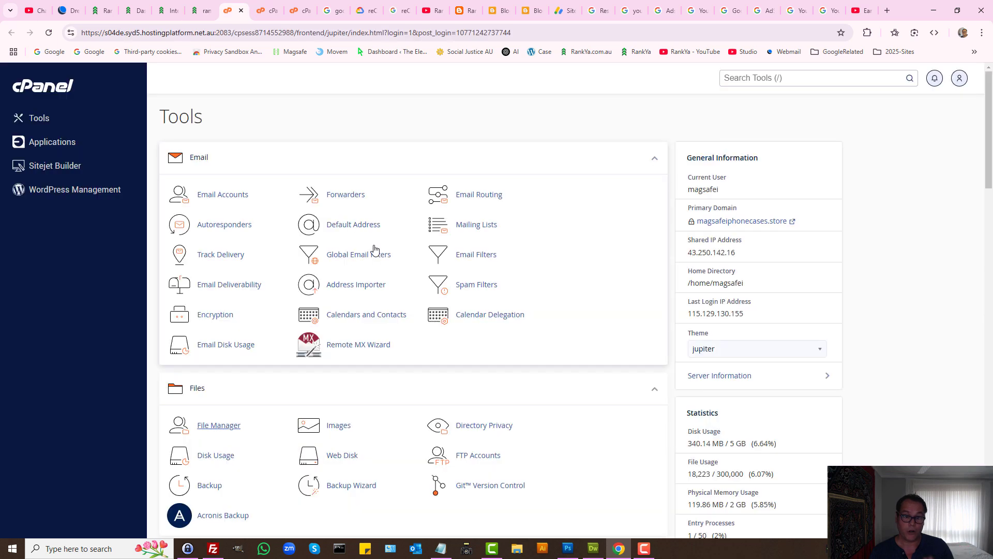
{"action": "left_click", "coordinate": [204, 8]}
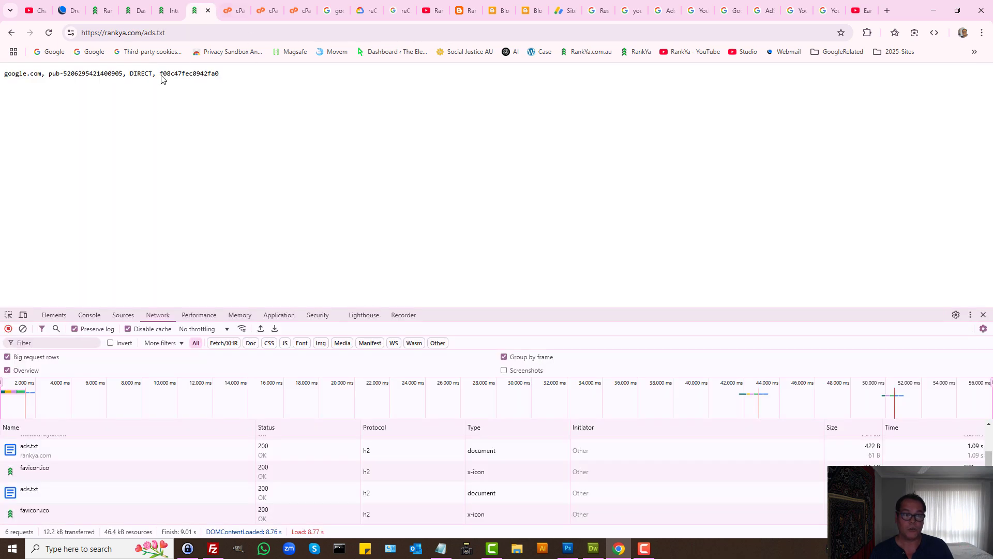
{"action": "left_click", "coordinate": [100, 33]}
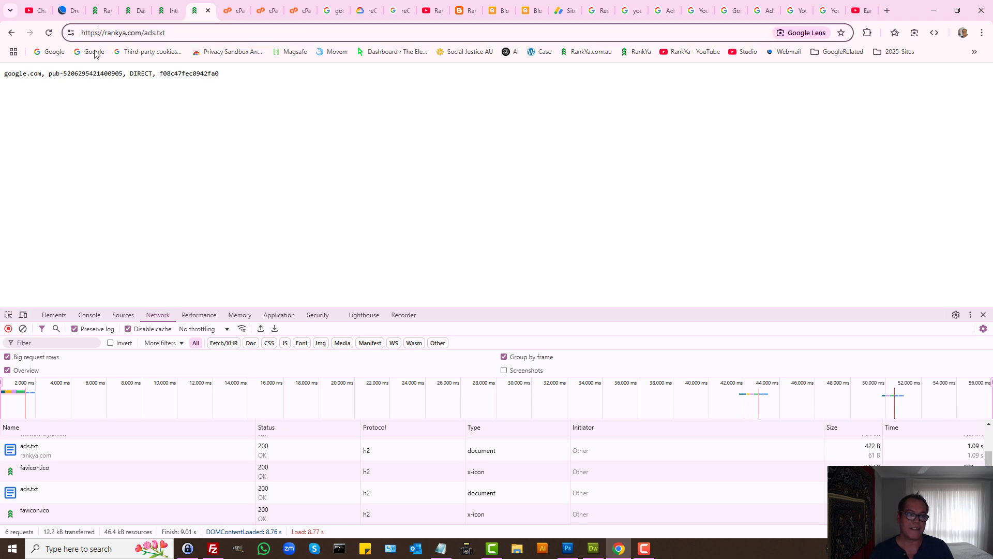
{"action": "key", "text": "BackSpace"}
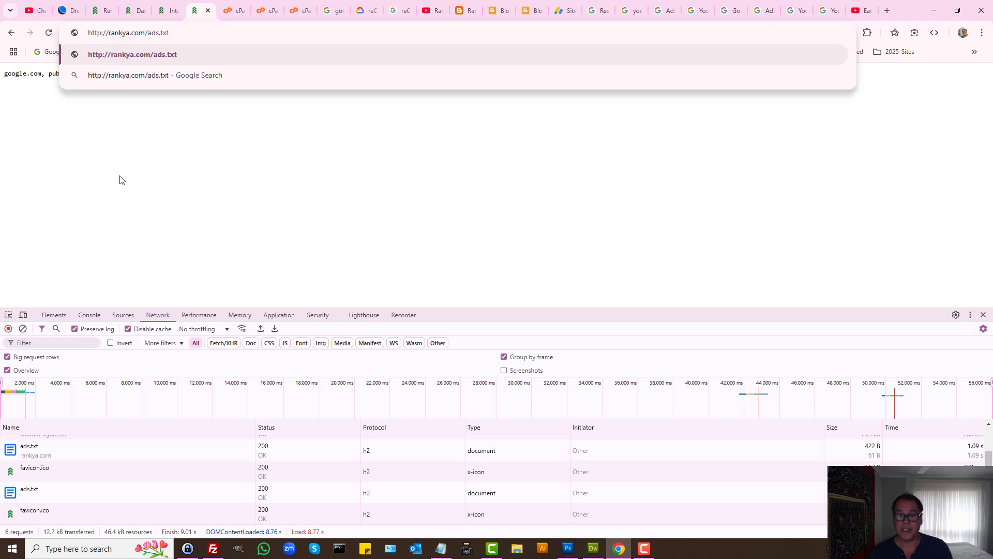
{"action": "key", "text": "Return"}
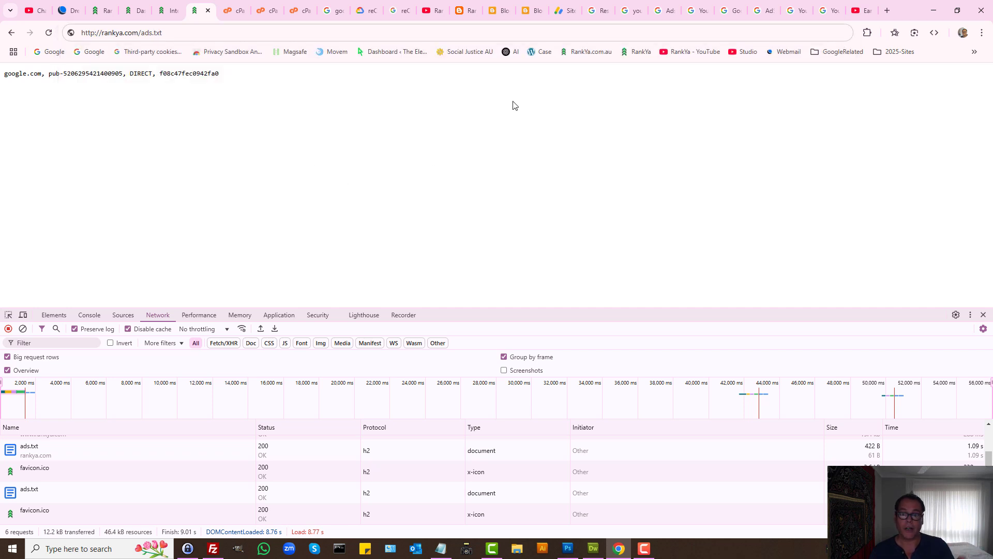
{"action": "left_click", "coordinate": [563, 10]}
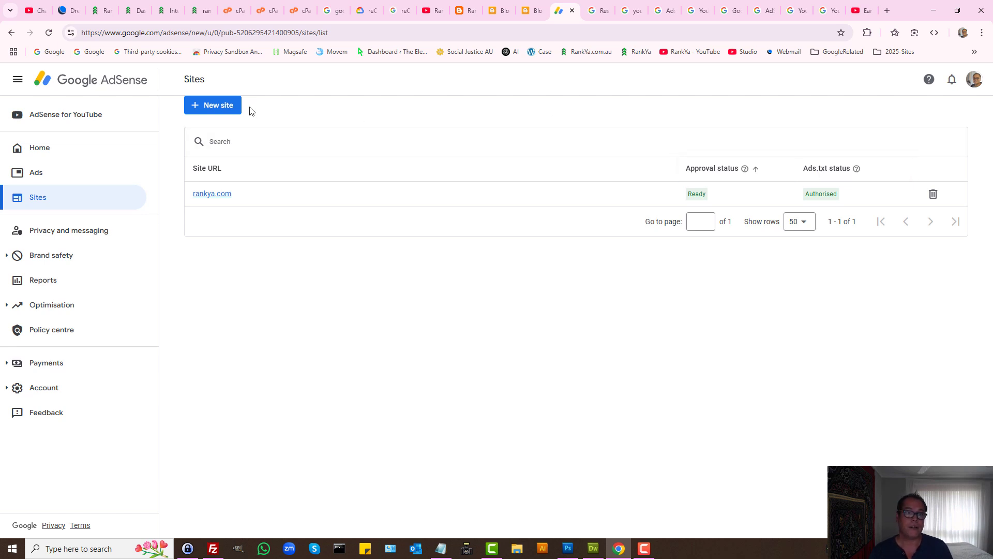
Go back to the live ads.txt page and select ads.txt in its address.
{"action": "left_click", "coordinate": [199, 10]}
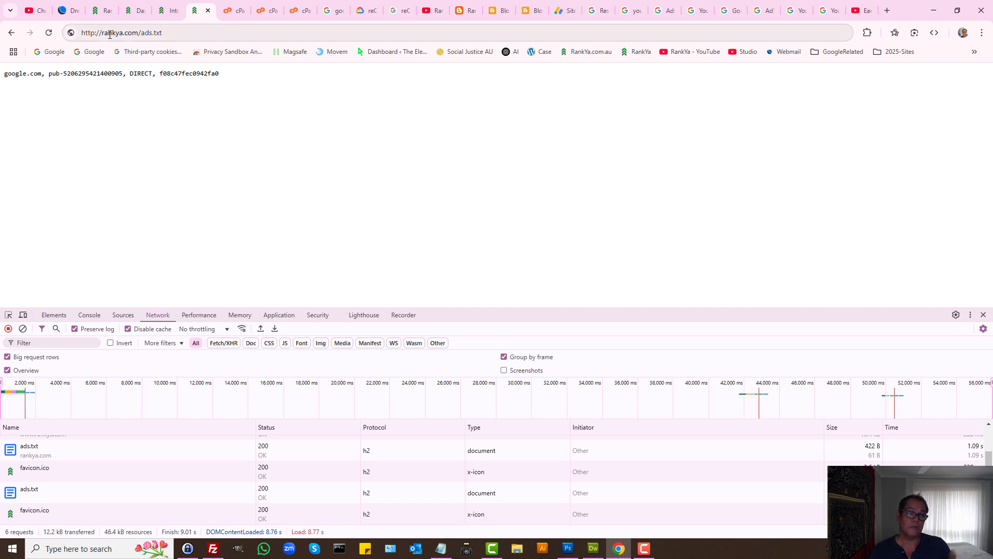
{"action": "left_click_drag", "start_coordinate": [101, 34], "coordinate": [202, 37]}
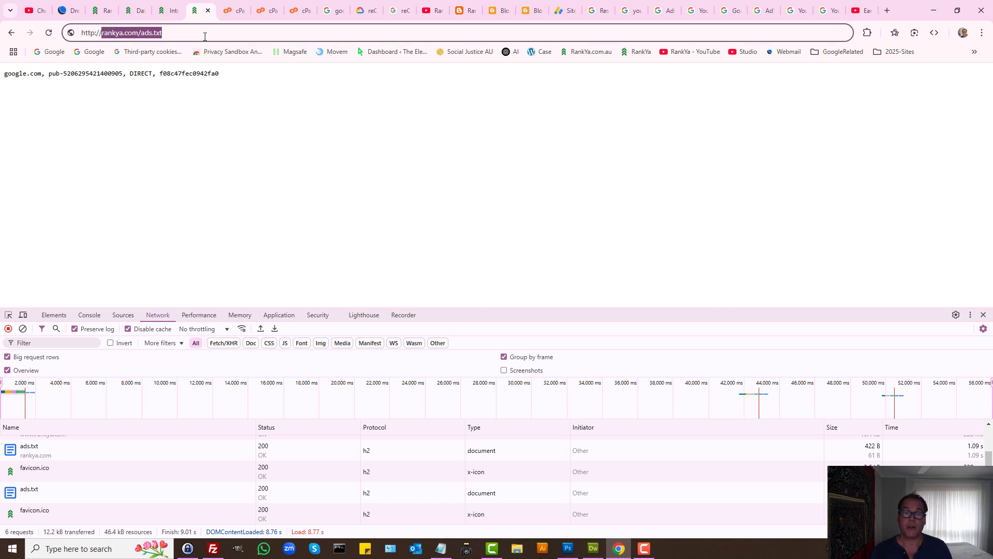
{"action": "left_click", "coordinate": [204, 36]}
{"action": "double_click", "coordinate": [145, 32]}
{"action": "key", "text": "End"}
{"action": "left_click", "coordinate": [562, 11]}
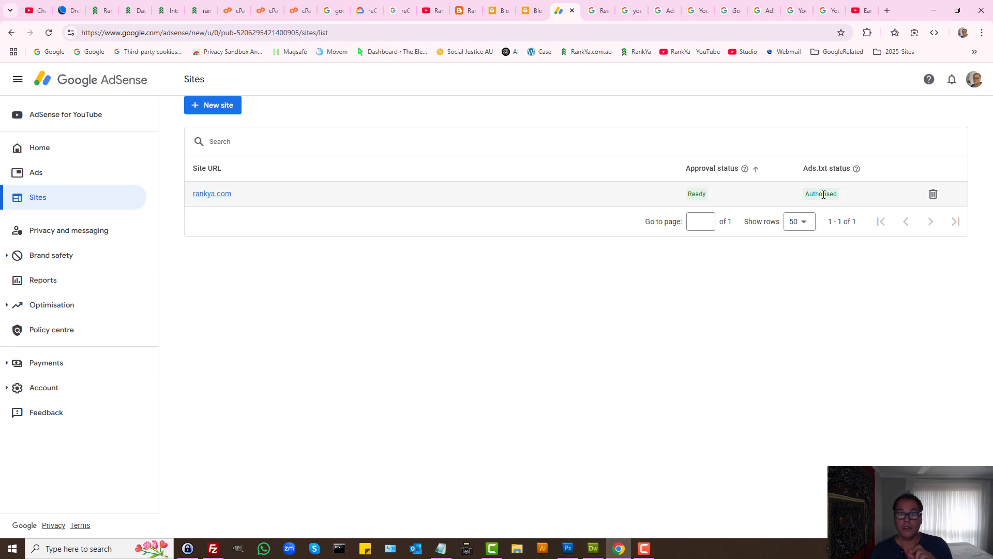
{"action": "left_click", "coordinate": [198, 7]}
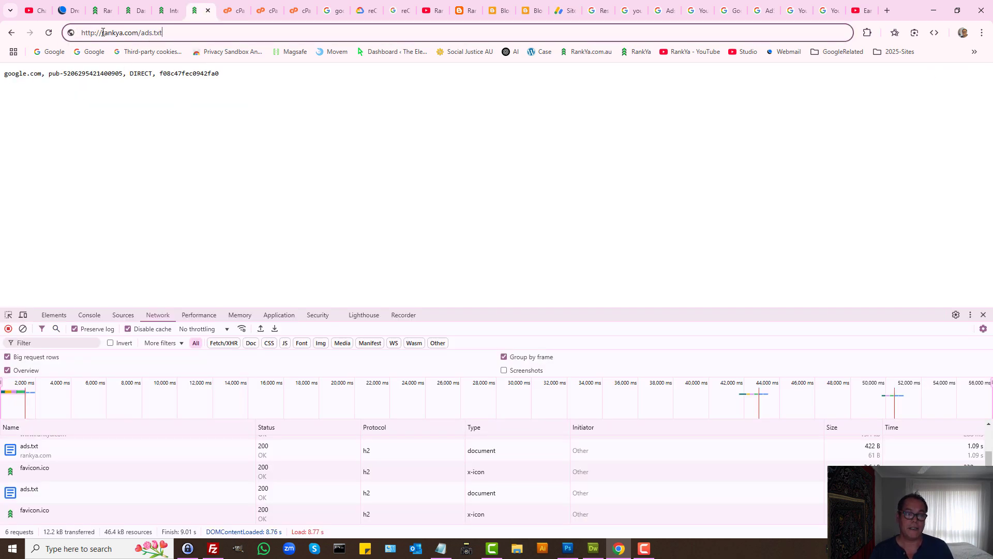
{"action": "left_click_drag", "start_coordinate": [102, 32], "coordinate": [179, 32]}
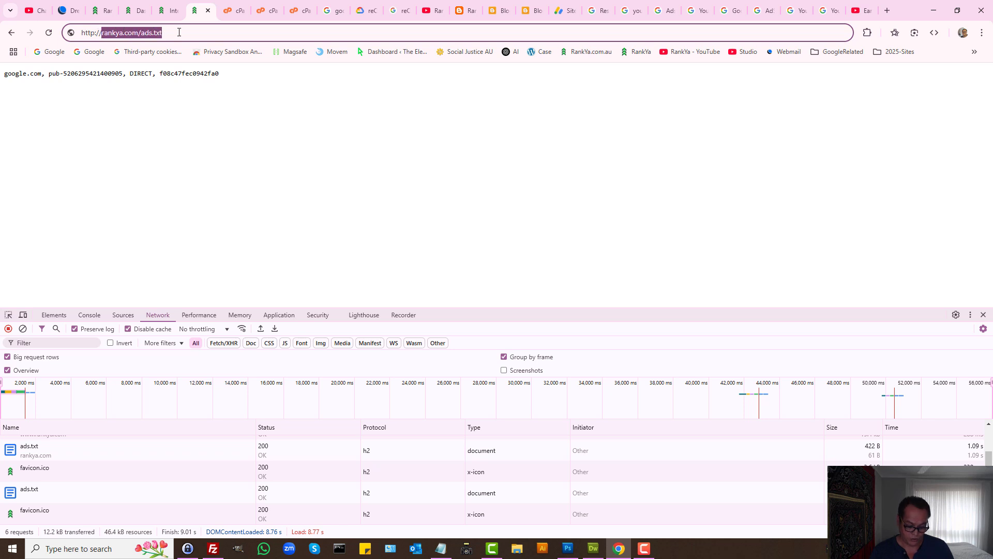
{"action": "key", "text": "ctrl+x"}
{"action": "key", "text": "ctrl+a"}
{"action": "key", "text": "ctrl+v"}
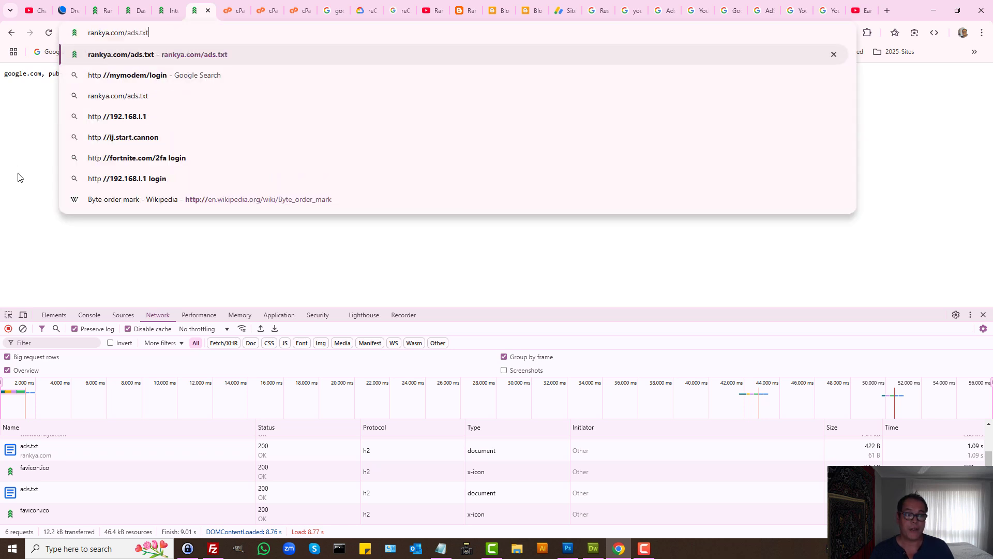
Open an incognito window and load the copied rankya.com/ads.txt address.
{"action": "left_click", "coordinate": [888, 10]}
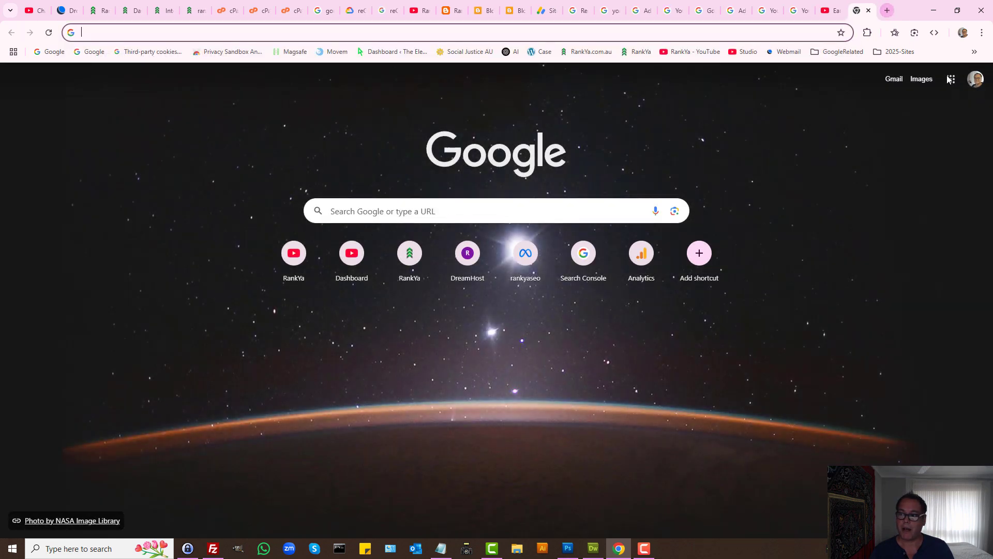
{"action": "left_click", "coordinate": [983, 33]}
{"action": "left_click", "coordinate": [898, 83]}
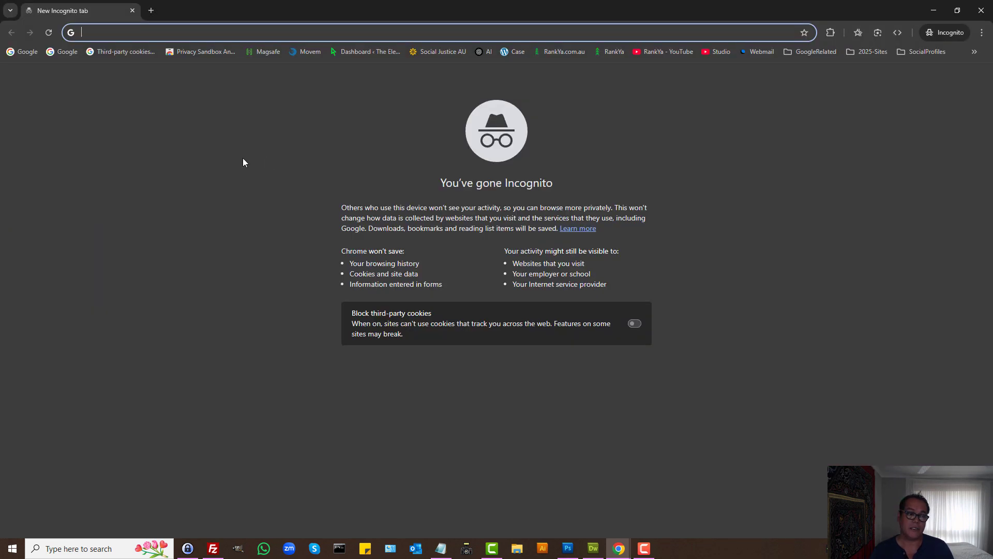
{"action": "key", "text": "ctrl+v"}
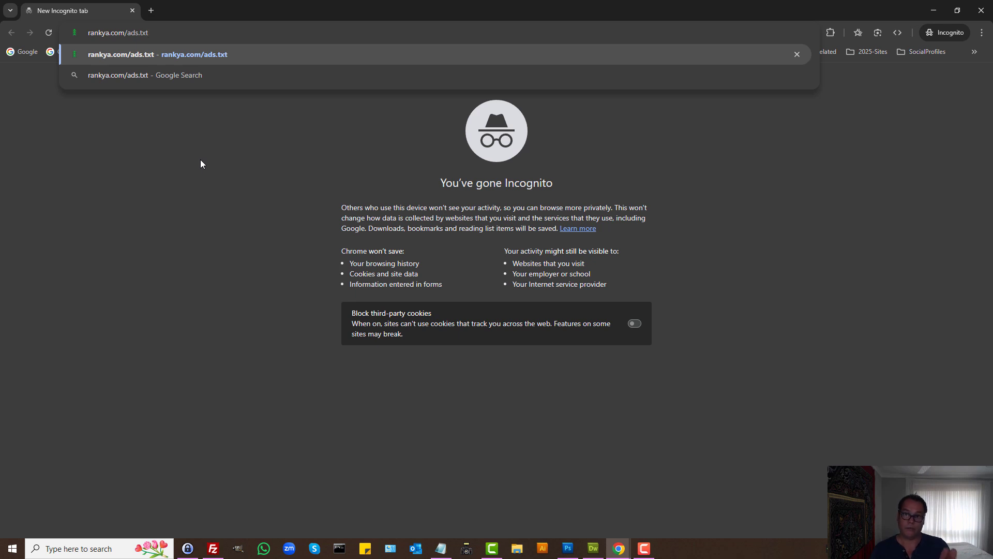
{"action": "key", "text": "Return"}
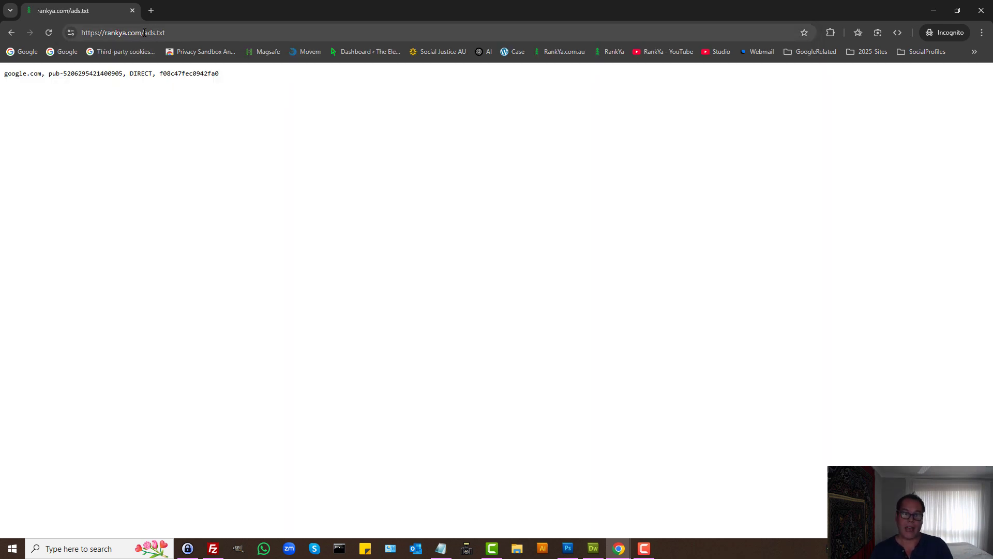
{"action": "left_click_drag", "start_coordinate": [146, 32], "coordinate": [213, 33]}
{"action": "left_click", "coordinate": [540, 93]}
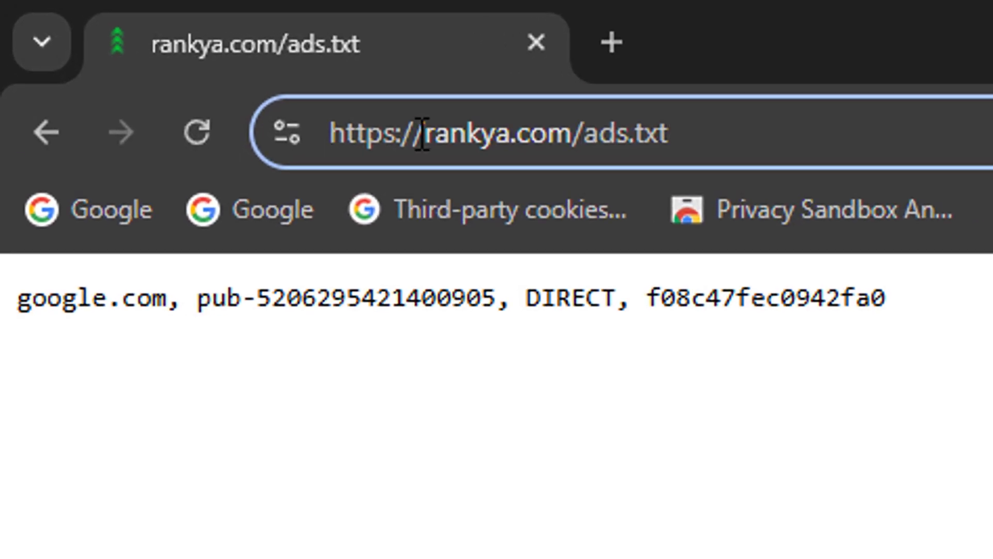
{"action": "left_click_drag", "start_coordinate": [304, 95], "coordinate": [546, 83]}
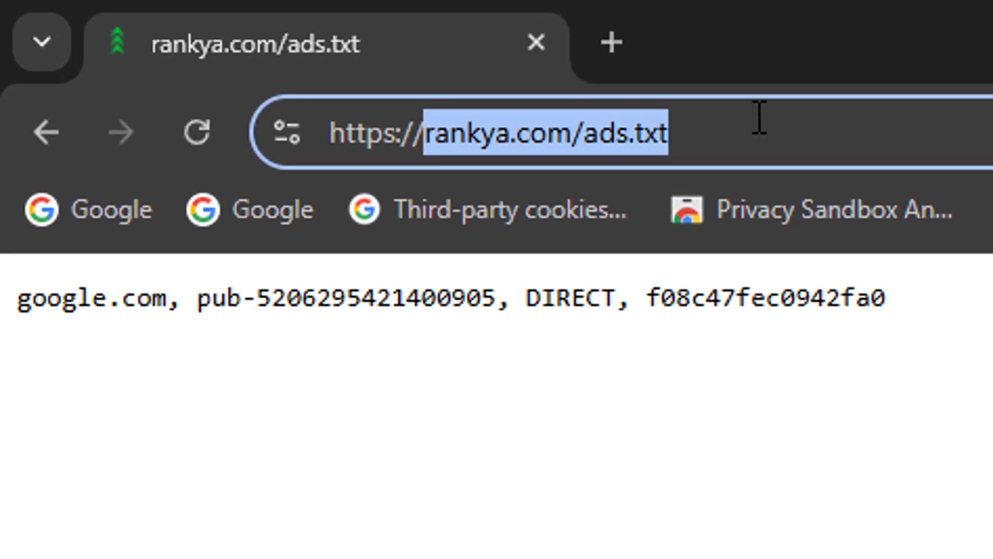
{"action": "left_click", "coordinate": [882, 122]}
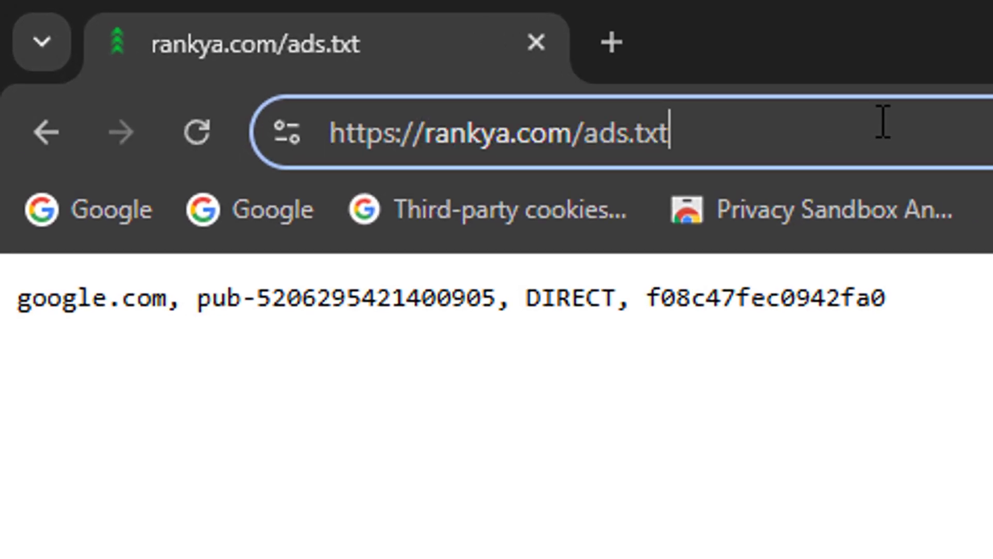
{"action": "left_click_drag", "start_coordinate": [389, 131], "coordinate": [382, 132]}
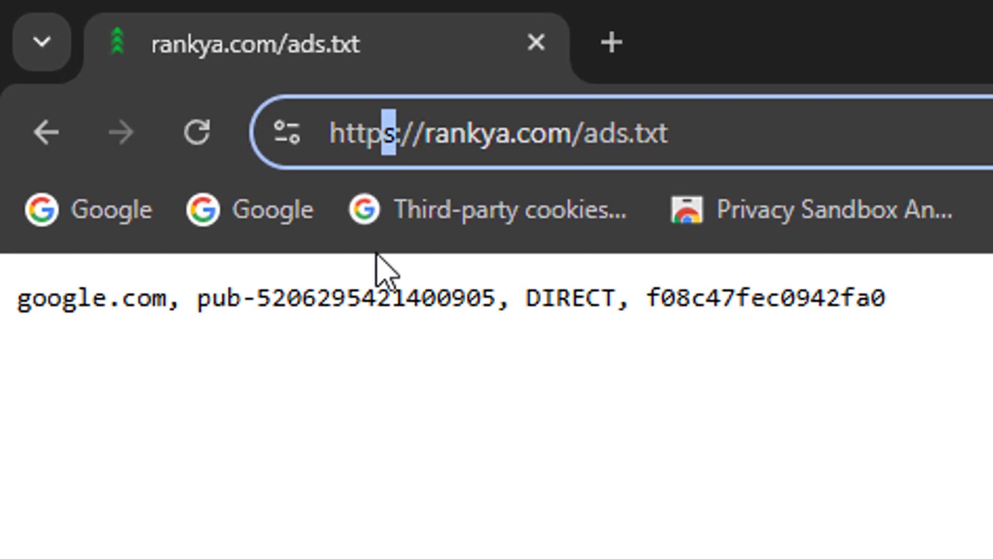
{"action": "key", "text": "BackSpace"}
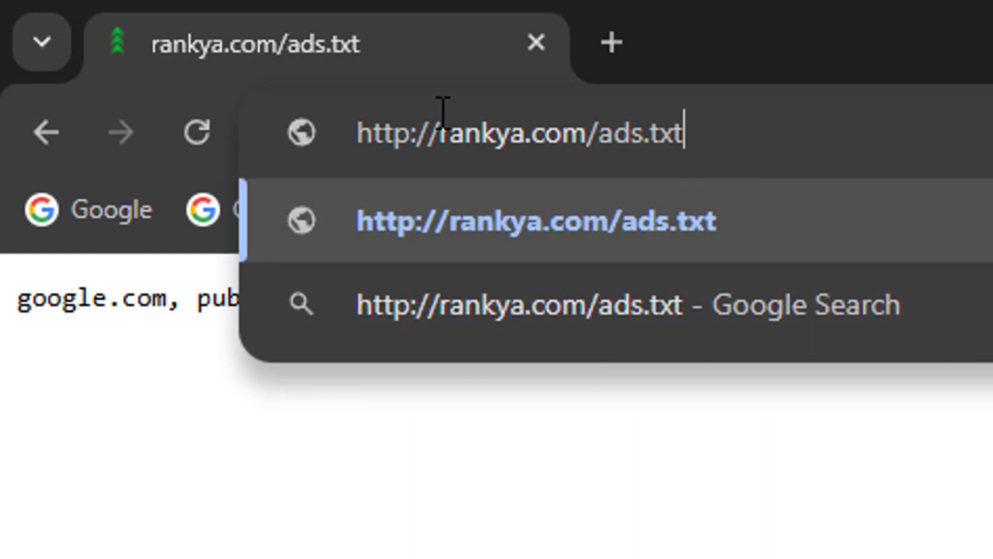
{"action": "left_click_drag", "start_coordinate": [778, 129], "coordinate": [104, 107]}
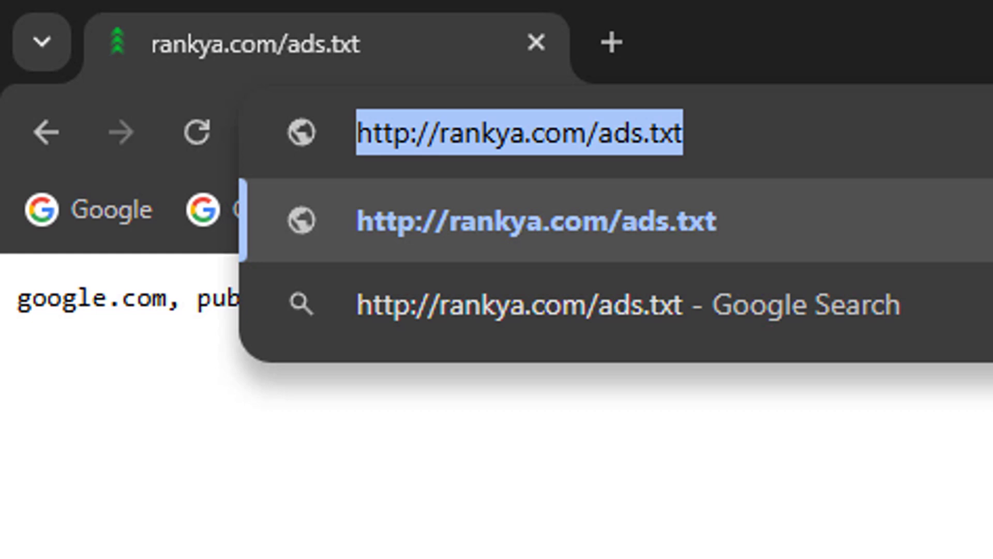
{"action": "key", "text": "Return"}
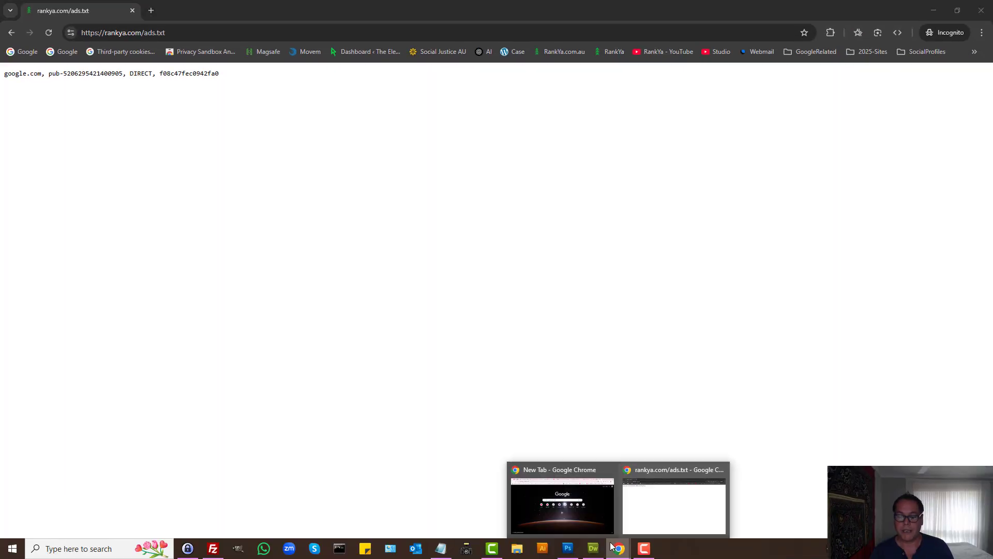
Recheck rankya.com as Authorised, view ads.txt in public_html, and return to the network log.
{"action": "left_click", "coordinate": [569, 504]}
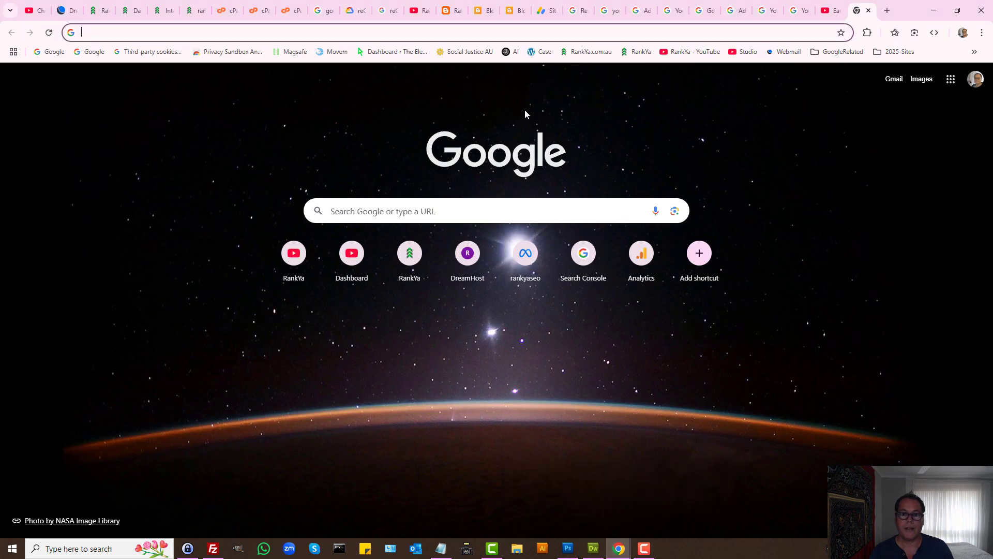
{"action": "left_click", "coordinate": [543, 11]}
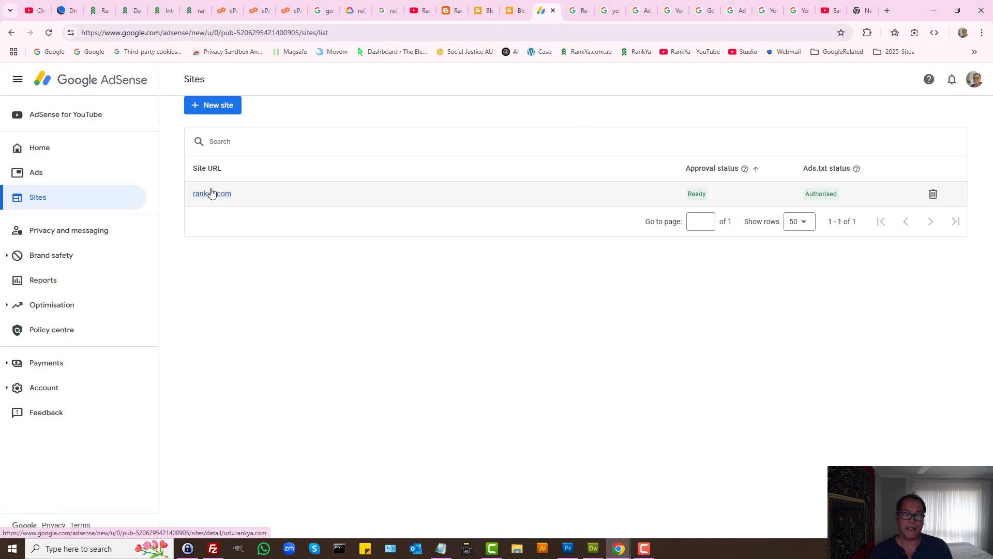
{"action": "left_click_drag", "start_coordinate": [232, 195], "coordinate": [191, 200]}
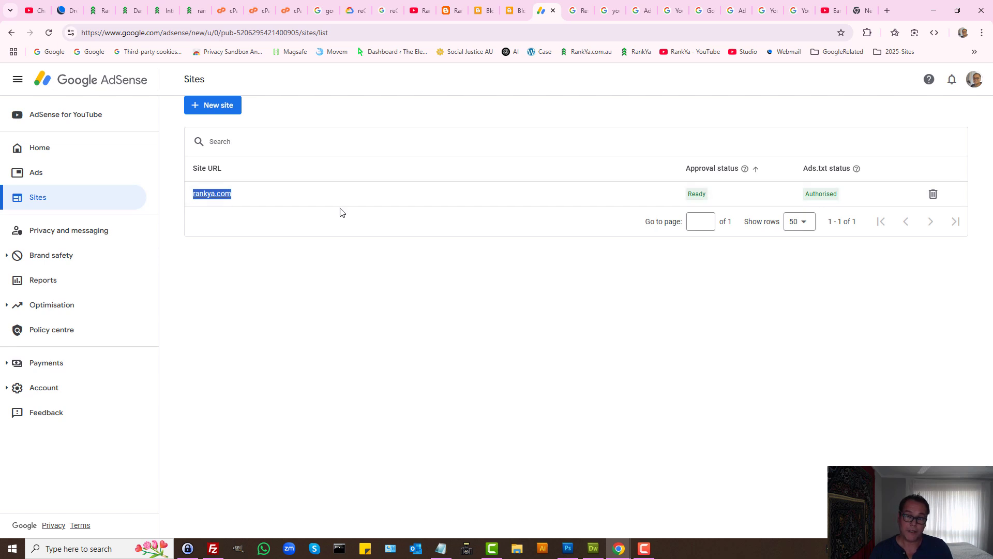
{"action": "left_click", "coordinate": [287, 8]}
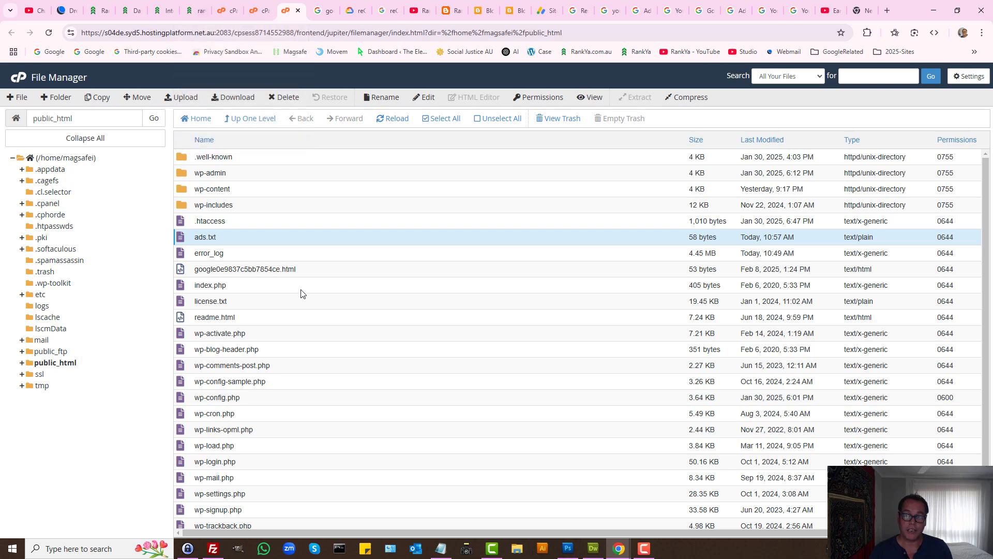
{"action": "left_click", "coordinate": [196, 7]}
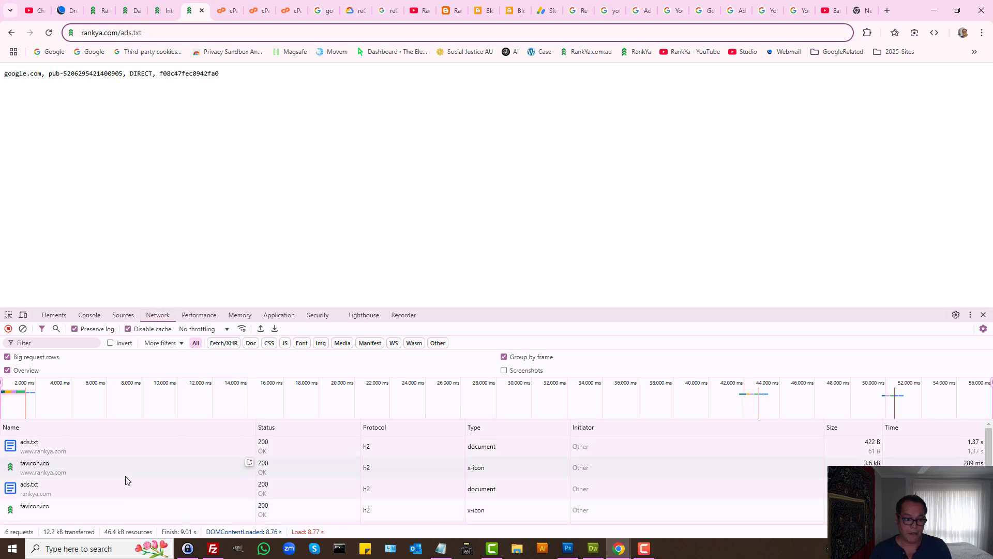
Show the ads.txt request headers highlighting 200 OK, then mark ads.txt in the address.
{"action": "left_click", "coordinate": [49, 448]}
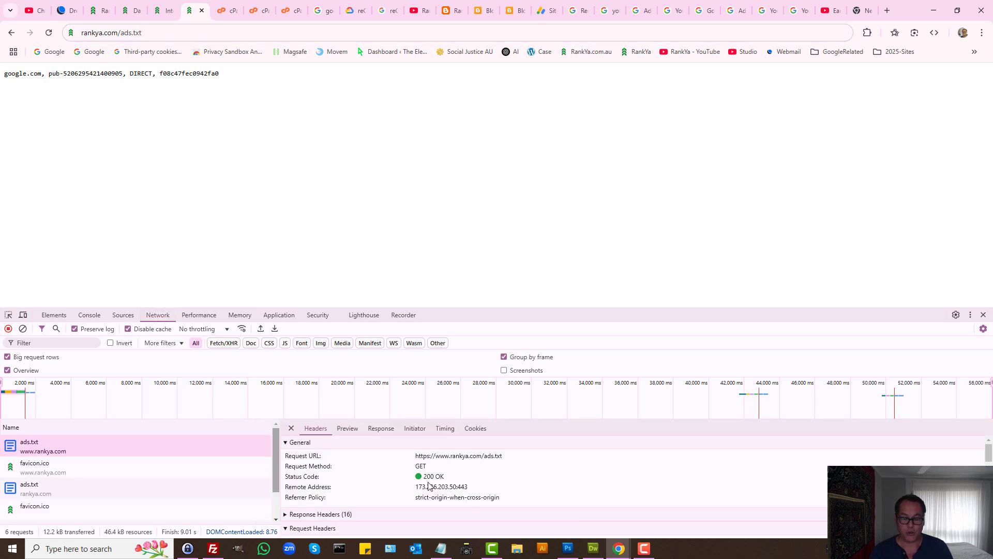
{"action": "left_click_drag", "start_coordinate": [422, 477], "coordinate": [453, 480]}
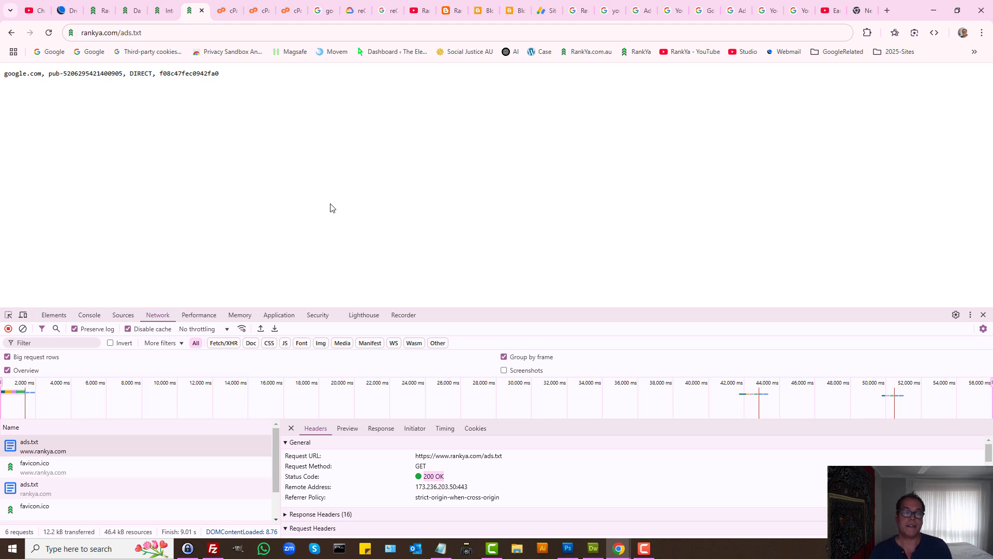
{"action": "left_click_drag", "start_coordinate": [121, 32], "coordinate": [188, 32]}
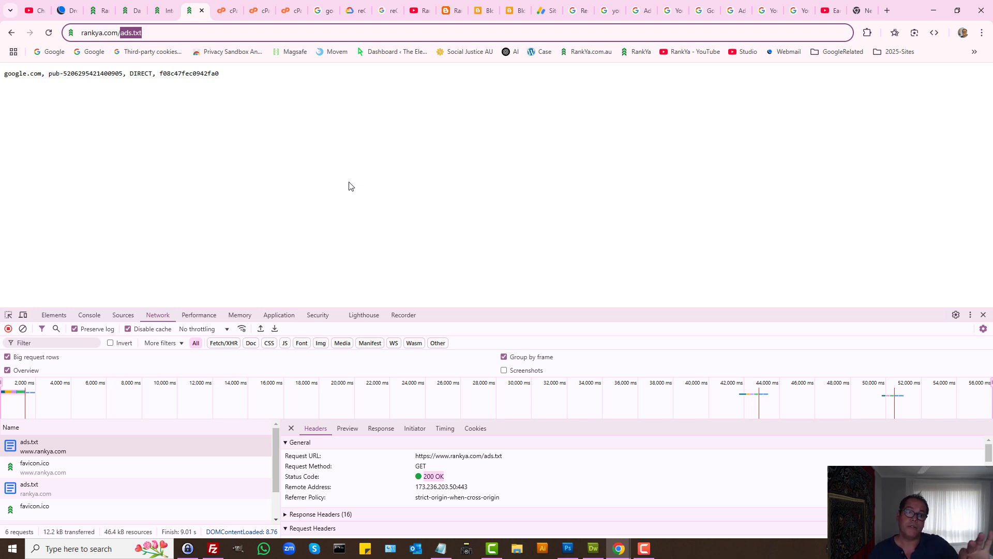
{"action": "left_click", "coordinate": [124, 35]}
{"action": "double_click", "coordinate": [124, 35]}
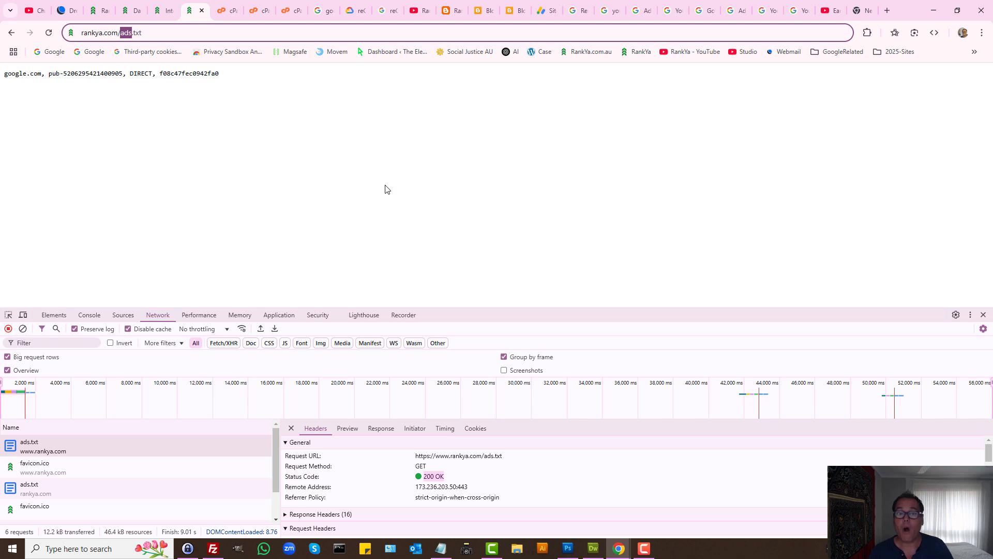
{"action": "left_click", "coordinate": [416, 11]}
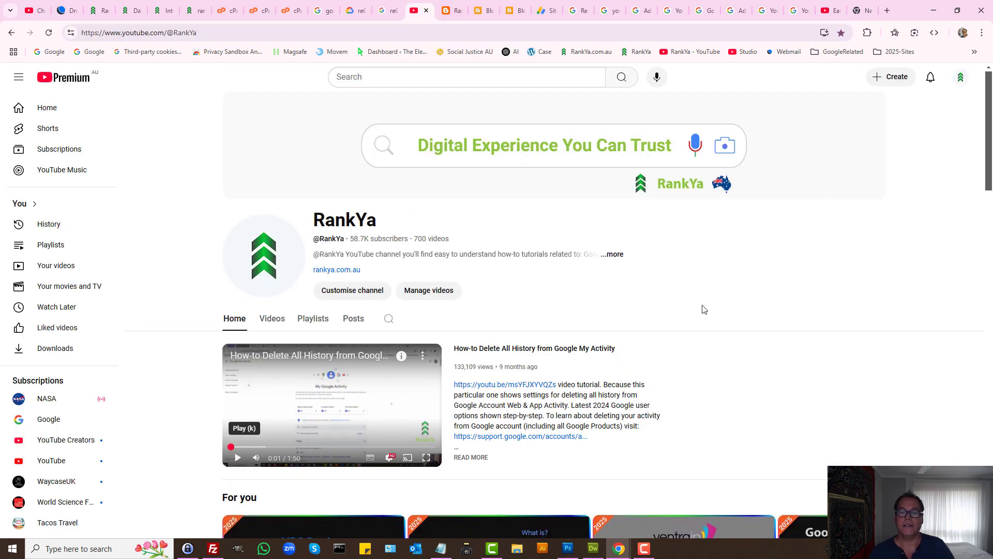